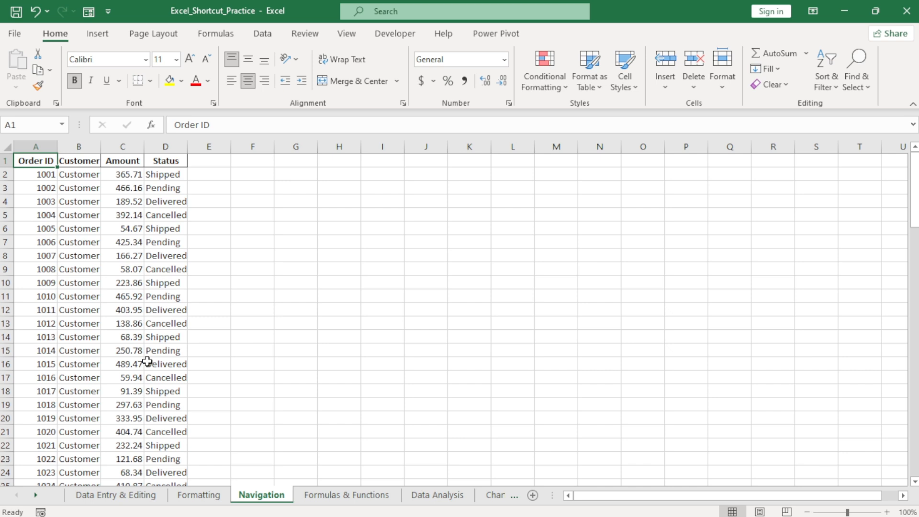
Move the active cell one cell at a time from A1 to A3 and across row 3 to F3.
key("Down")
key("Down")
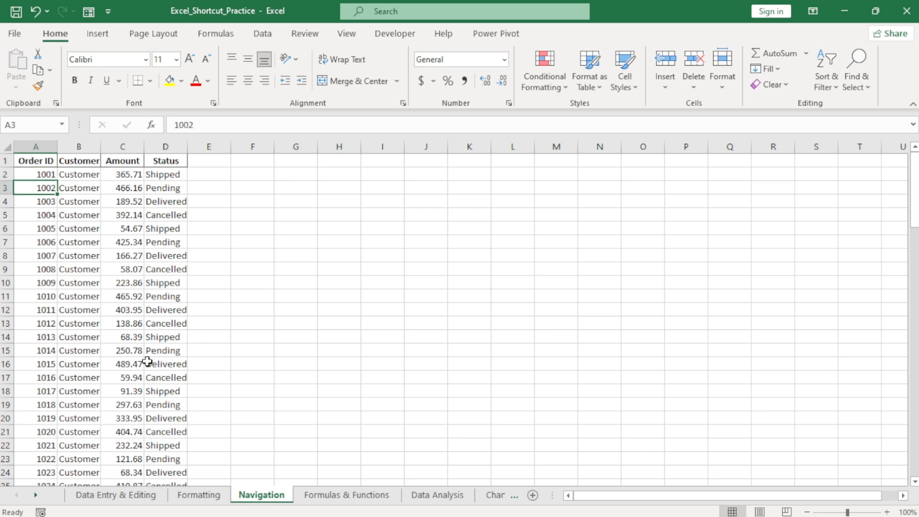
key("Right")
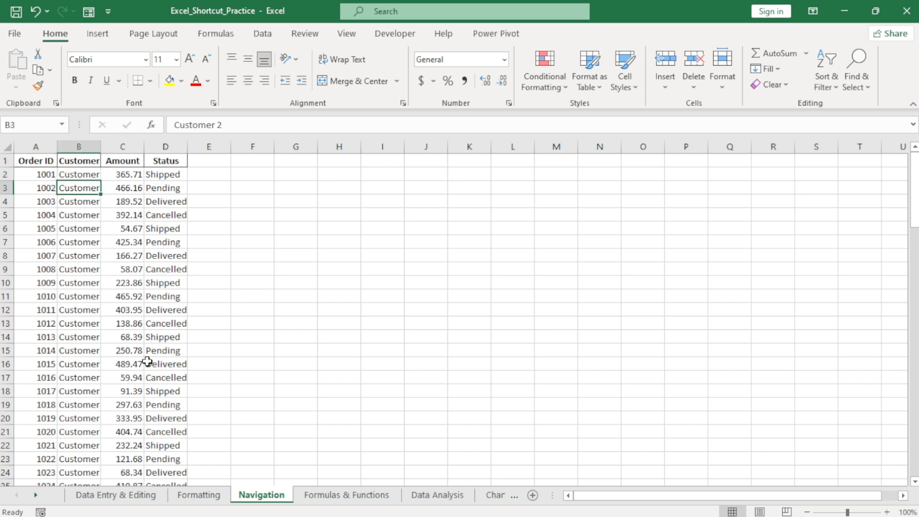
key("Right")
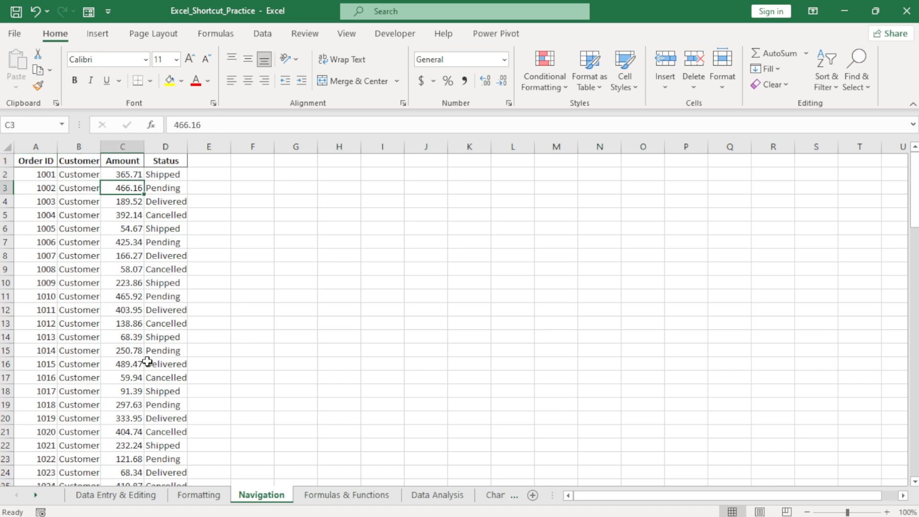
key("Right")
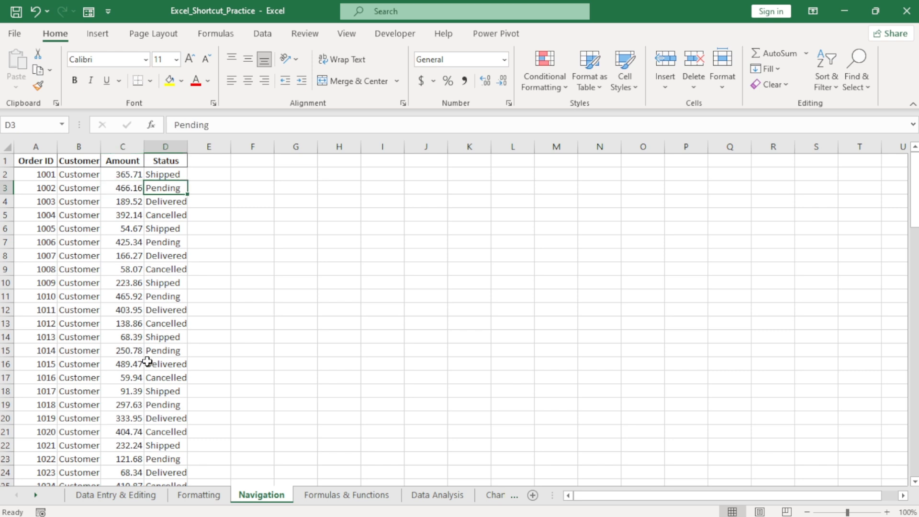
key("Right")
key("Right")
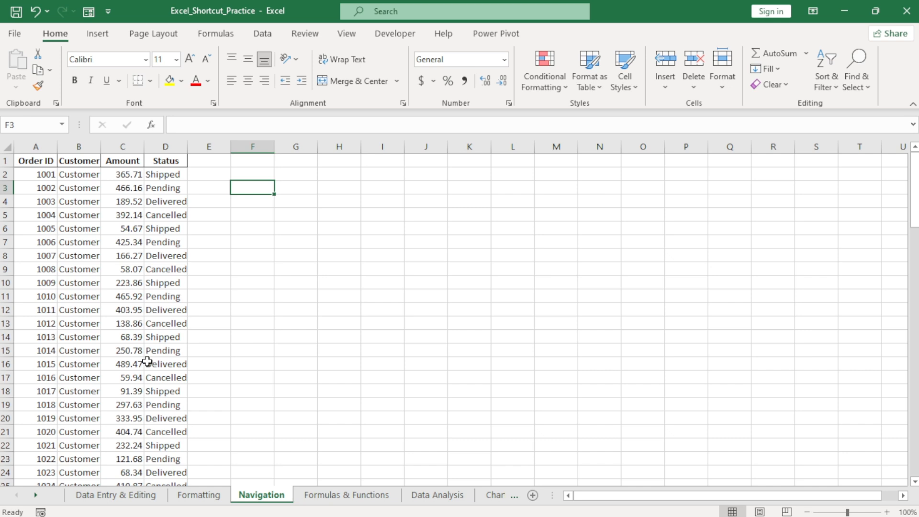
Move the active cell one cell at a time back along row 3 from F3 to A3.
key("Left")
key("Left")
key("Left")
key("Left")
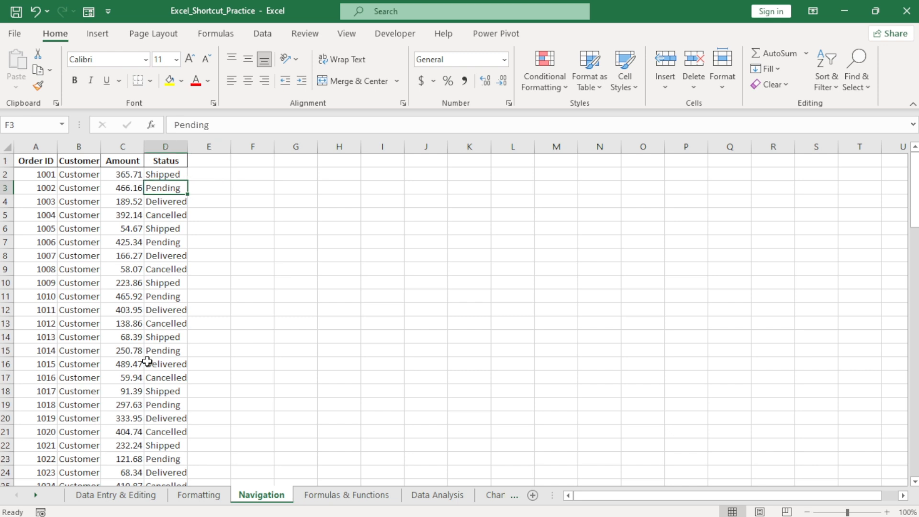
key("Left")
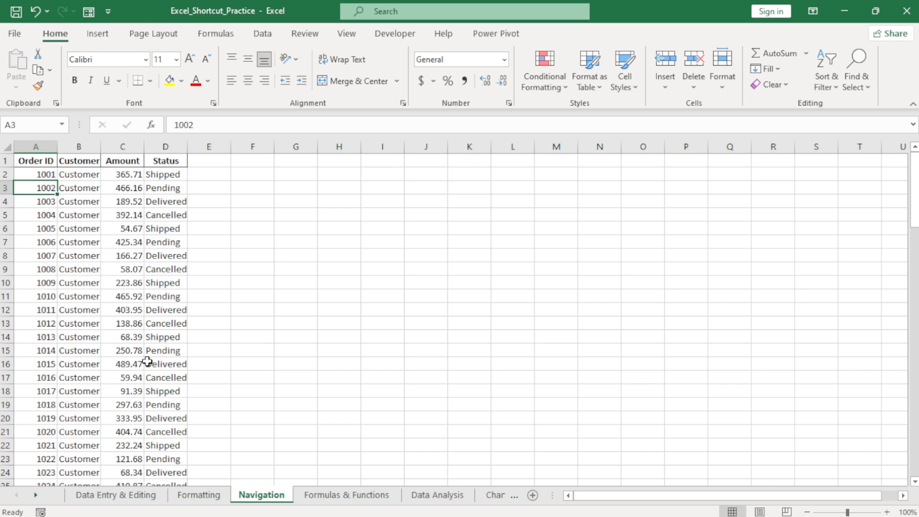
Jump to the last used cell of the Navigation sheet, and from A2 to that of the Data Entry & Editing sheet.
key("ctrl+End")
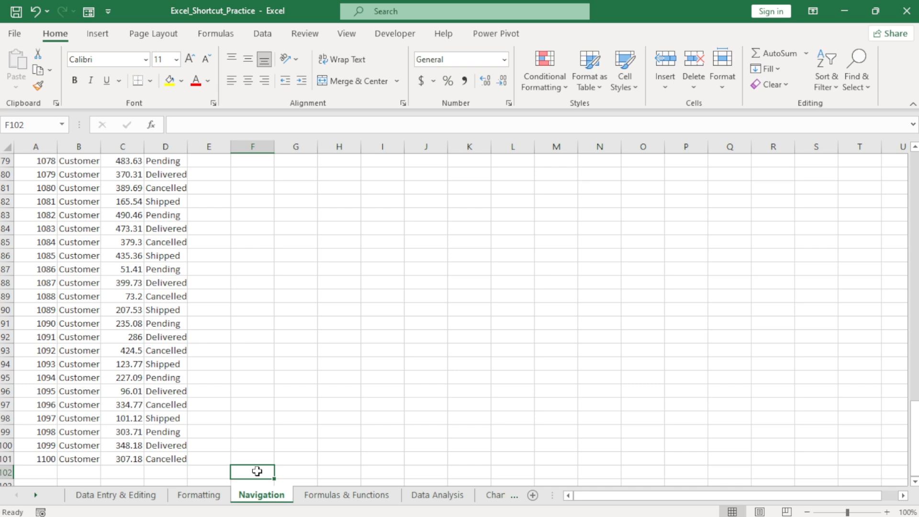
left_click(139, 494)
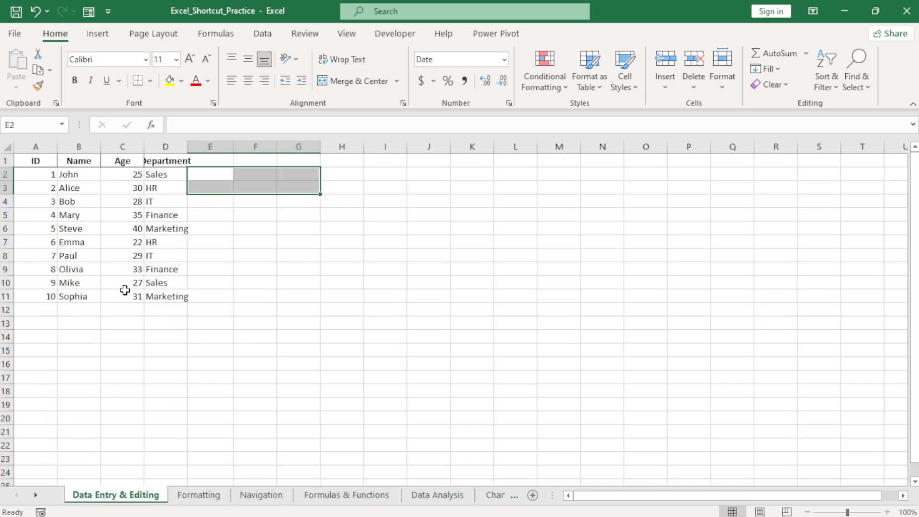
left_click(49, 180)
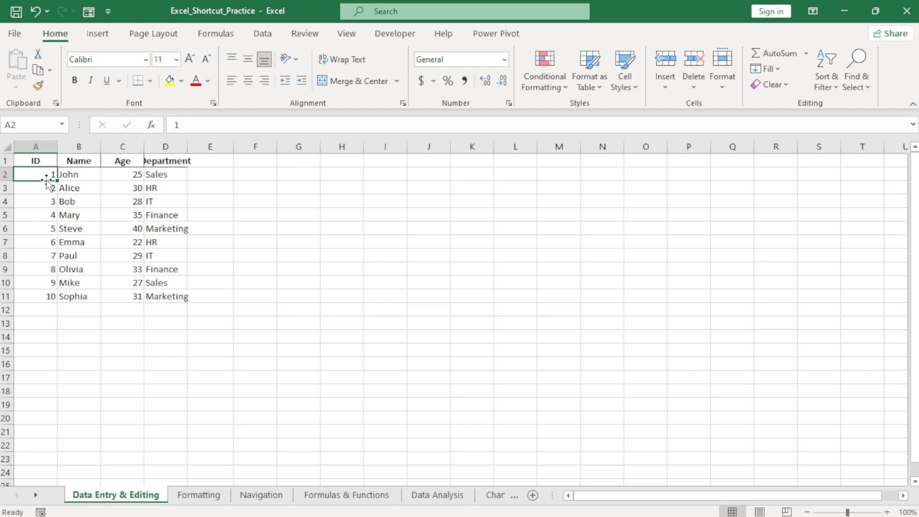
key("ctrl+End")
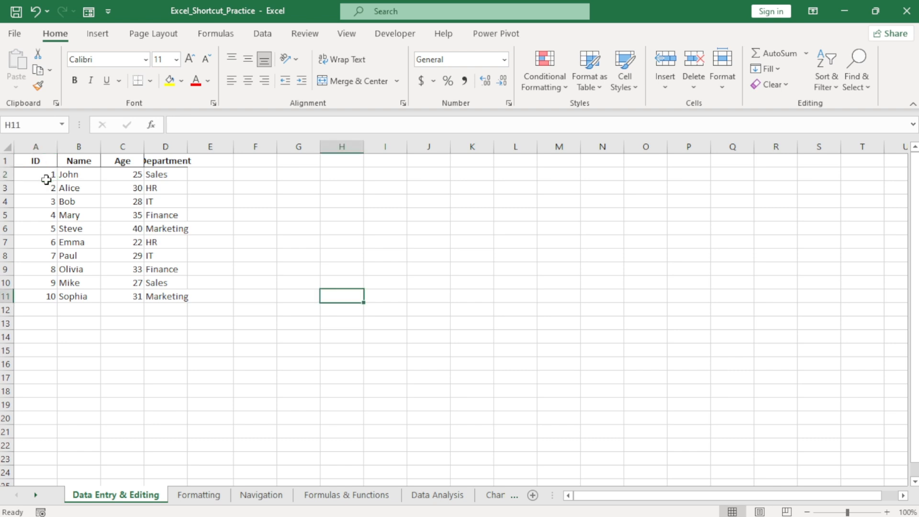
On the Formatting sheet, jump from A2 to the last used cell and back to the sheet's first cell.
left_click(205, 498)
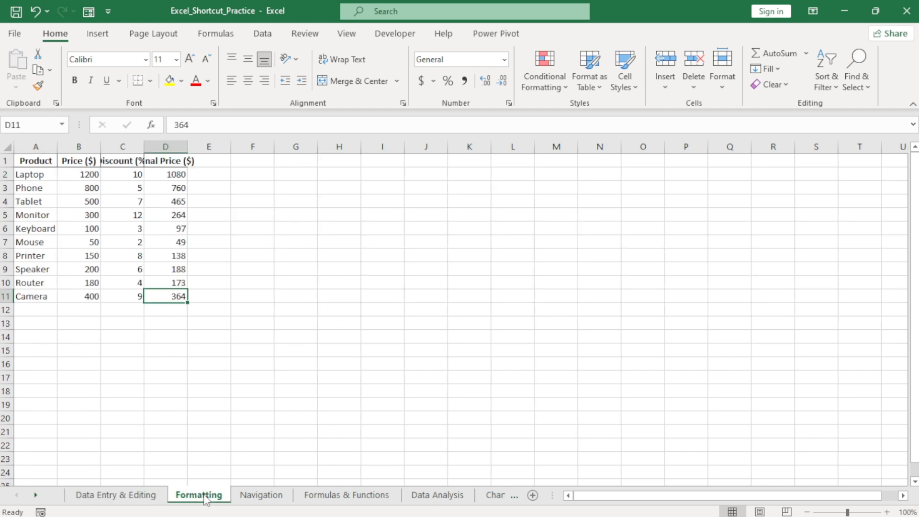
left_click(29, 173)
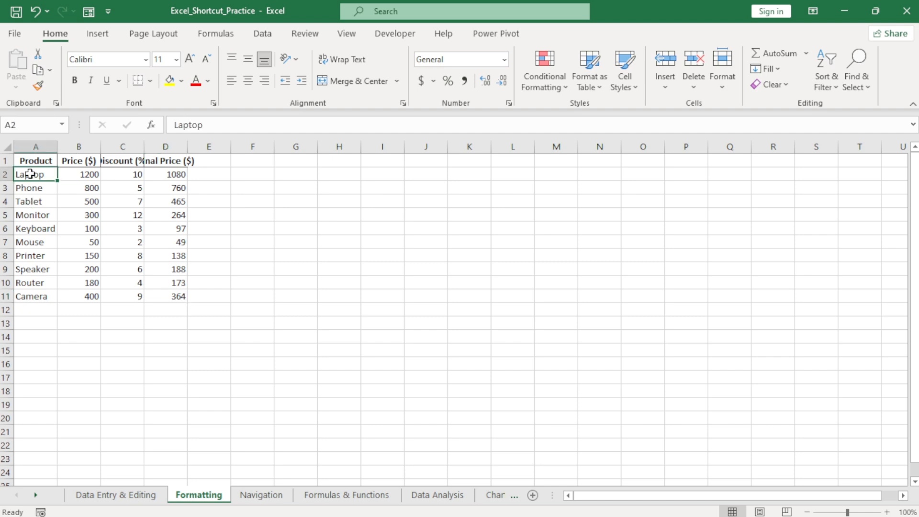
key("ctrl+End")
left_click(29, 173)
key("ctrl+End")
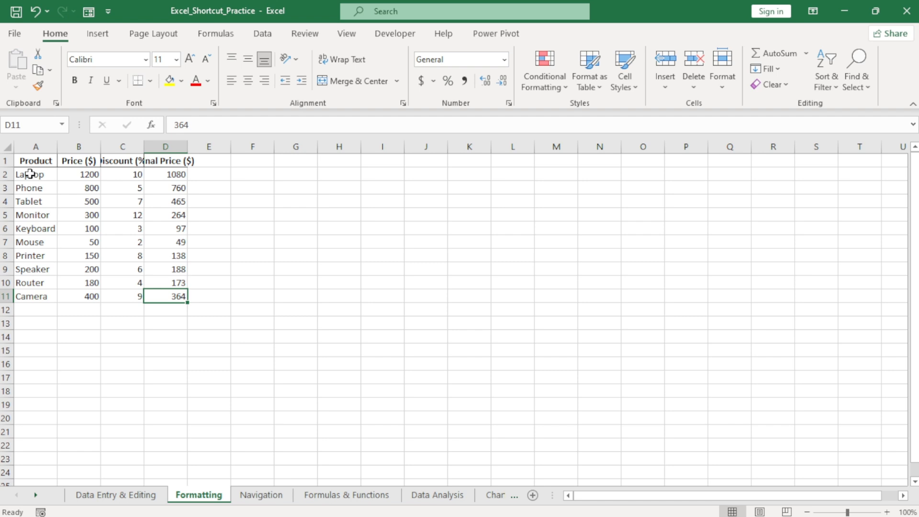
key("ctrl+Home")
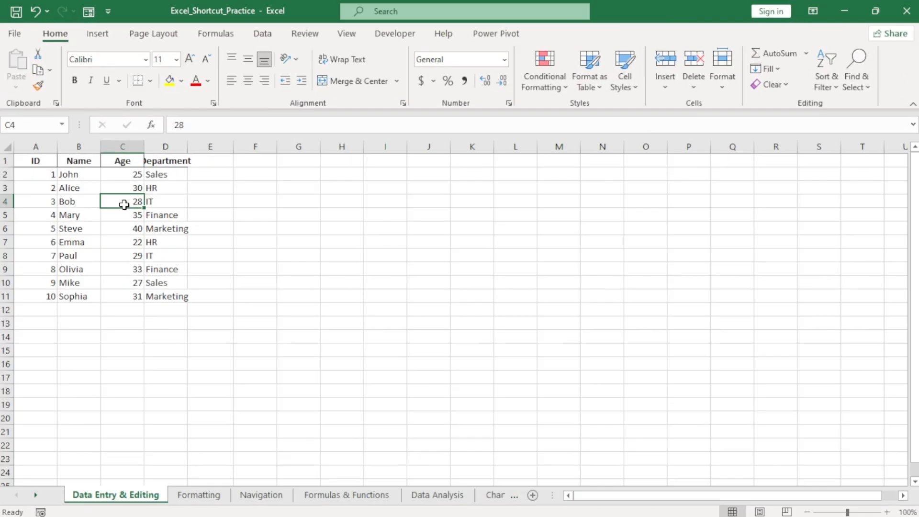
Open the name in B5 on the Data Entry & Editing sheet for editing and leave it without changes.
double_click(80, 215)
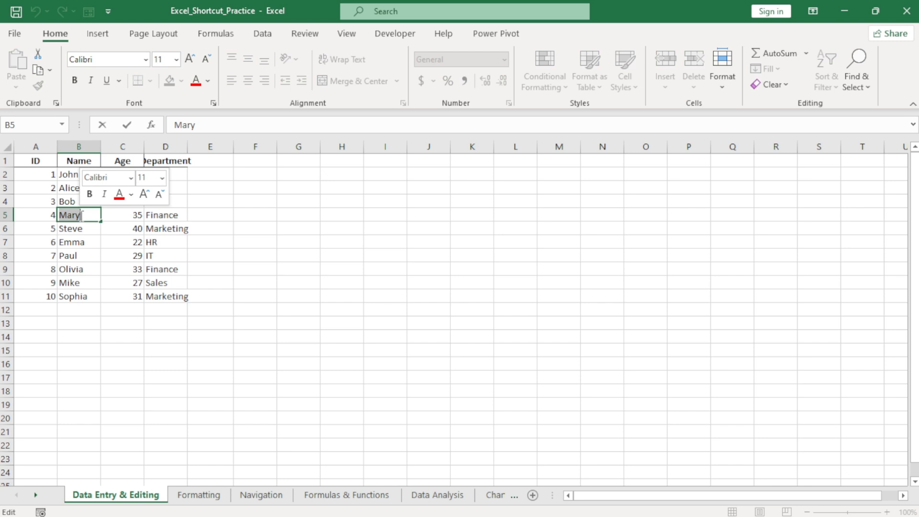
left_click(91, 227)
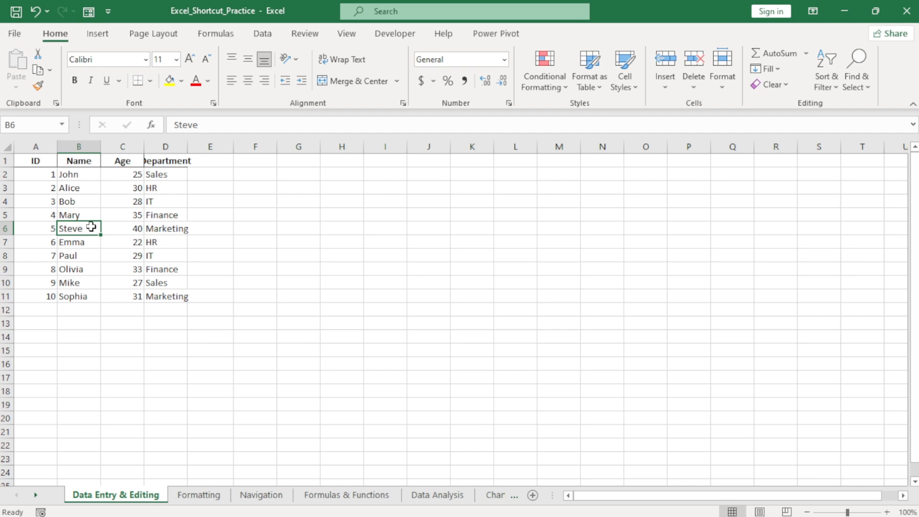
Fill cell D12 below the Department column with the value from D11.
left_click(157, 309)
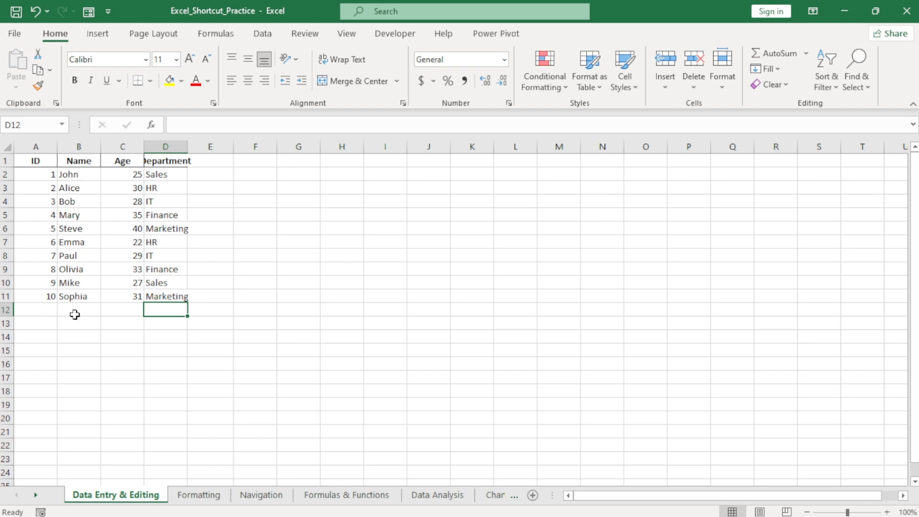
left_click(164, 296)
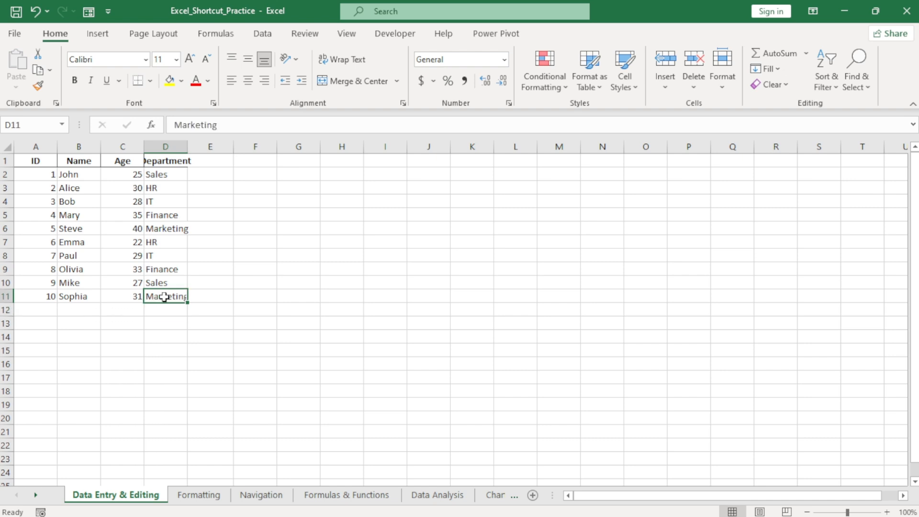
left_click(170, 311)
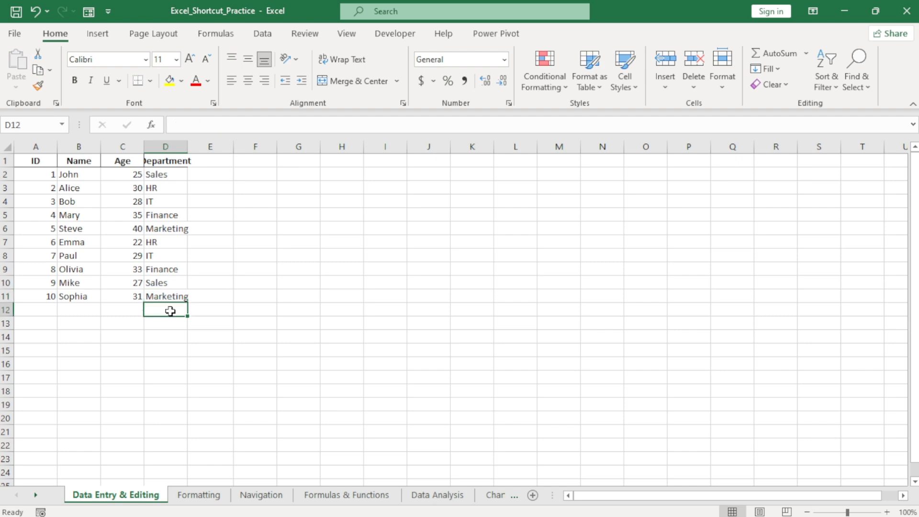
key("ctrl+d")
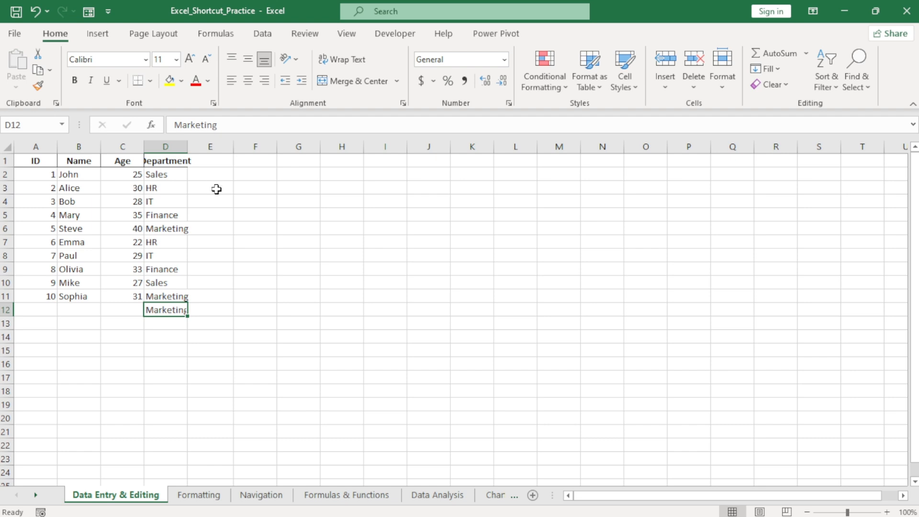
Fill E2 with the department from D2 and clear the cell again.
left_click(213, 173)
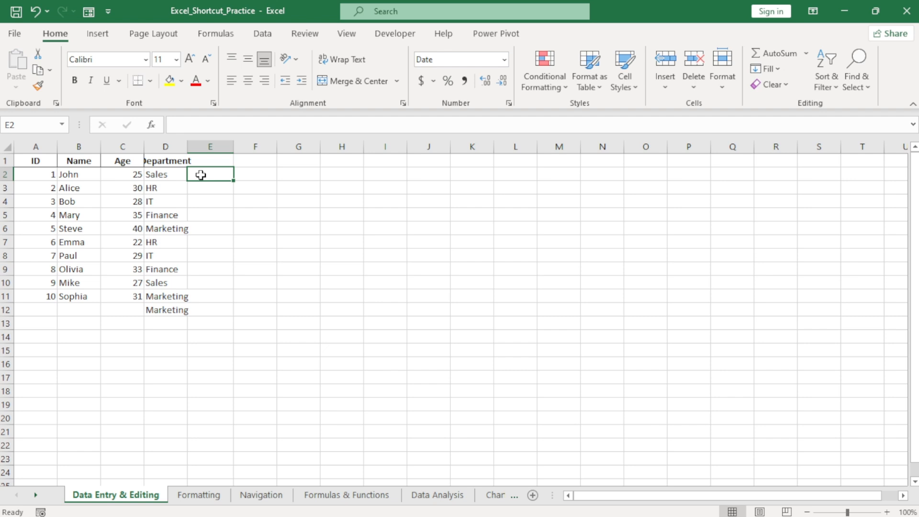
key("ctrl+r")
key("Delete")
Insert the current date, 2/10/2025, in E2 and the current time, 3:29 PM, in F2.
key("ctrl+semicolon")
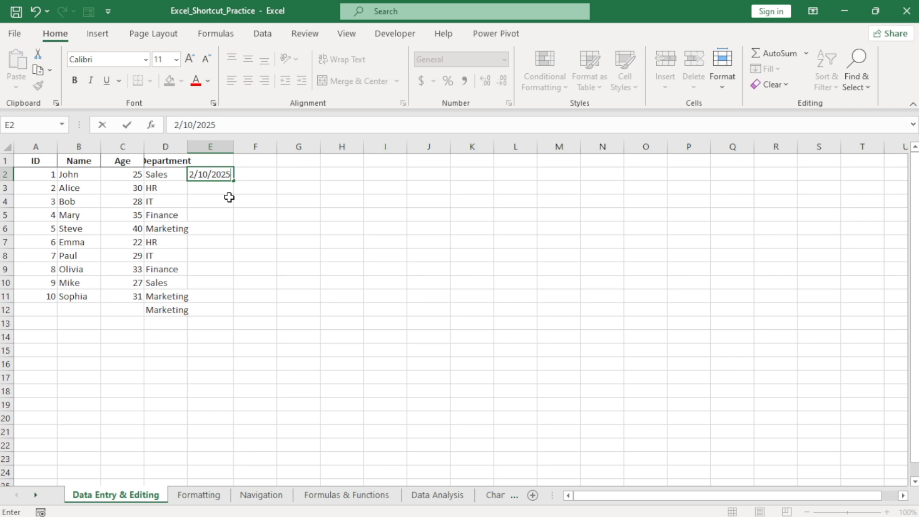
left_click(253, 175)
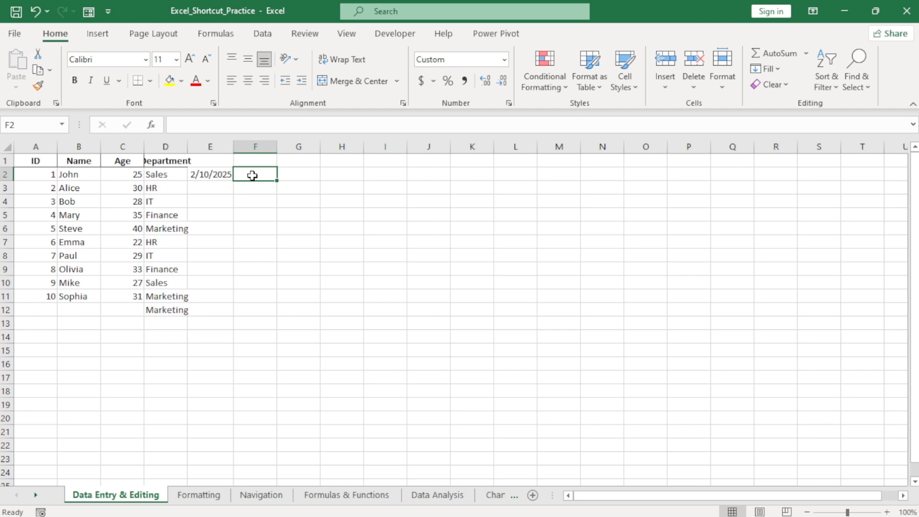
key("ctrl+shift+semicolon")
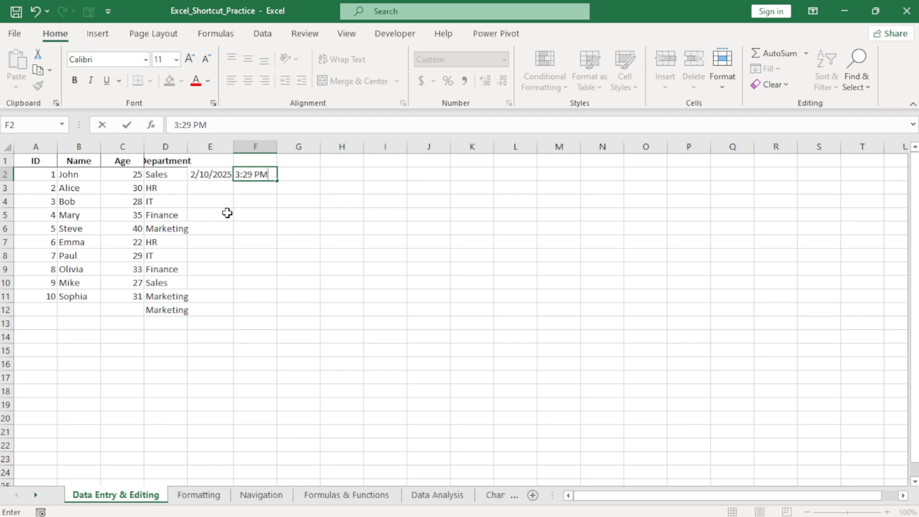
Make the names in B2:B11 and the departments in D2:D12 bold.
left_click_drag(69, 175, 70, 296)
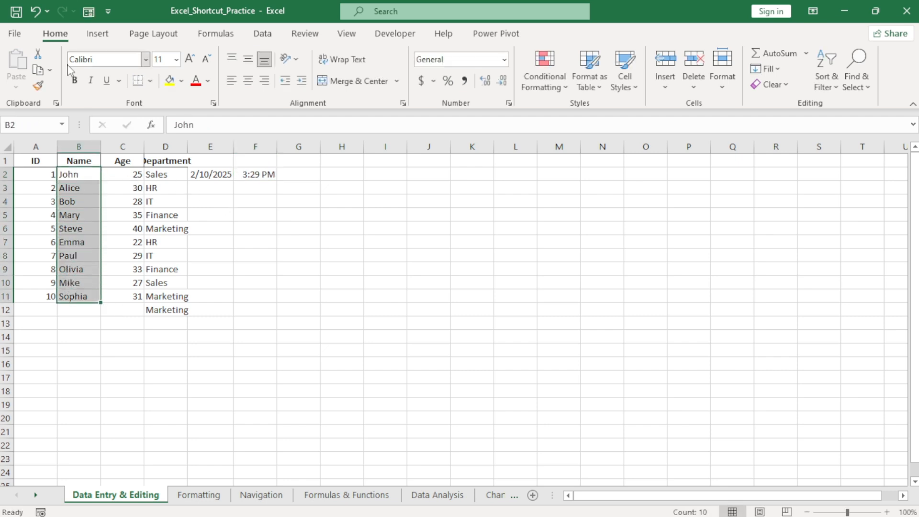
left_click(75, 80)
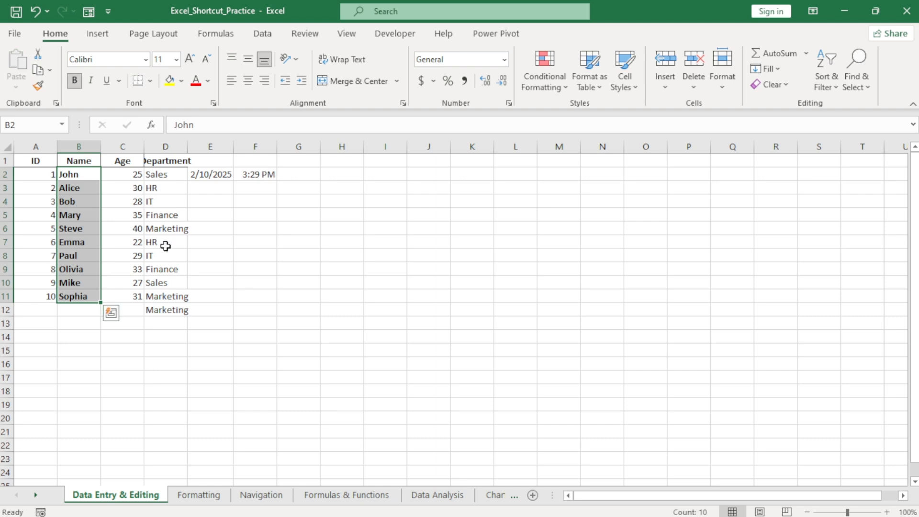
left_click(166, 228)
left_click(159, 175)
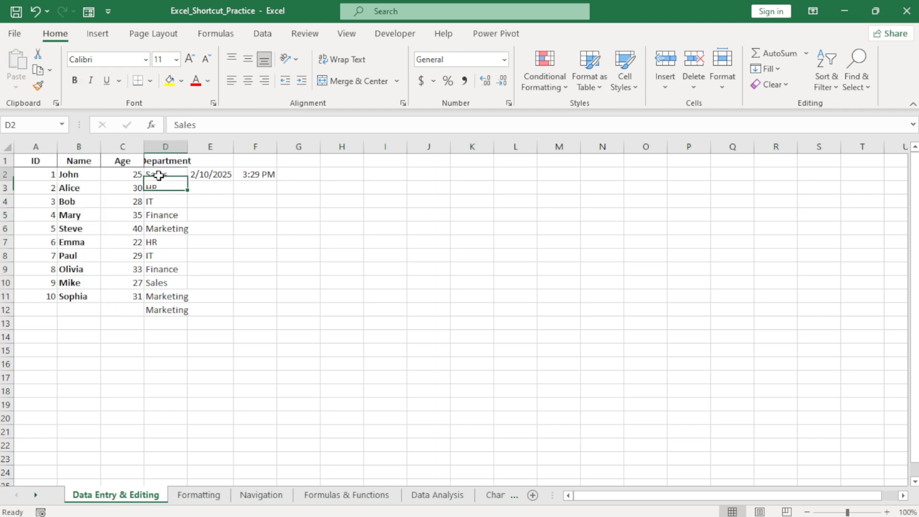
left_click_drag(158, 175, 154, 303)
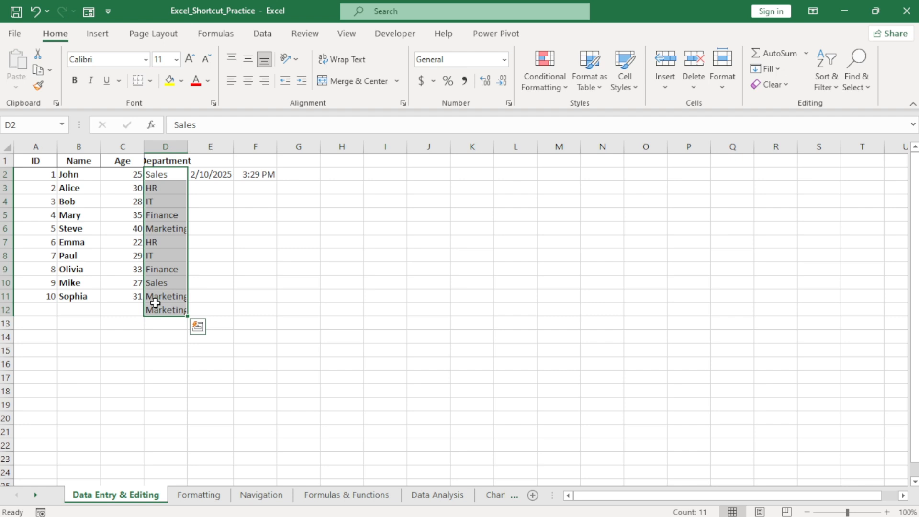
key("ctrl+b")
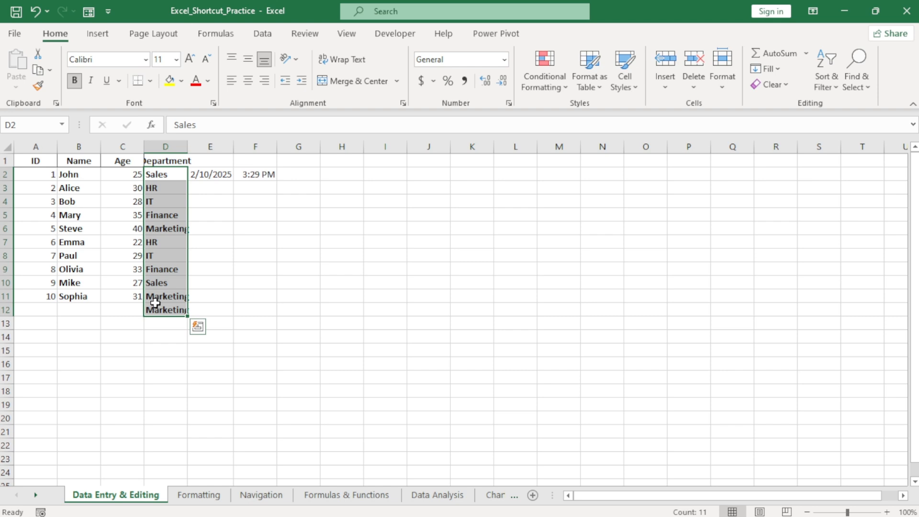
Set the font colour of the departments in D2:D12 to red and repeat that formatting on the names in B2:B11.
left_click(209, 83)
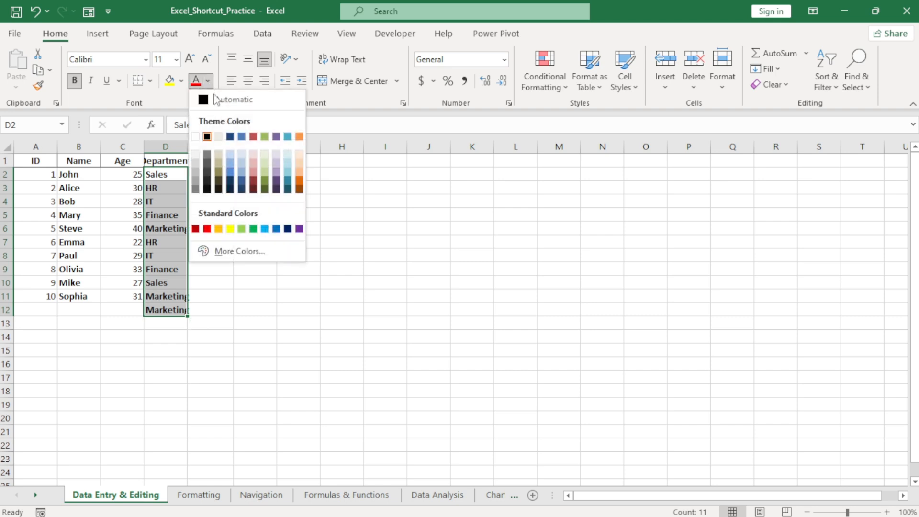
left_click(206, 228)
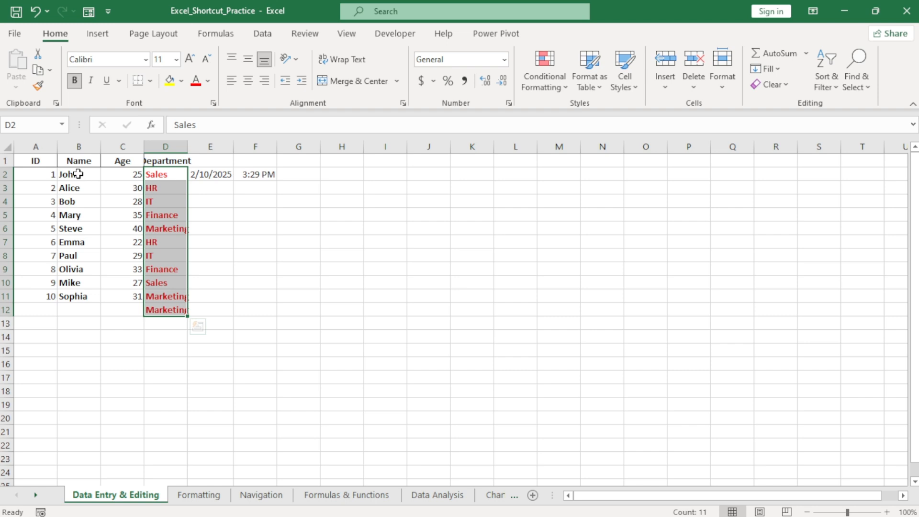
left_click_drag(78, 174, 83, 304)
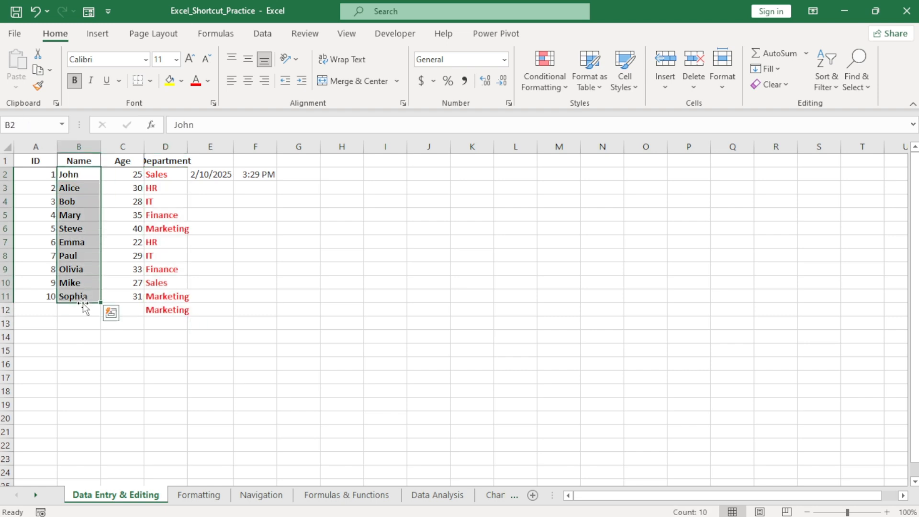
key("F4")
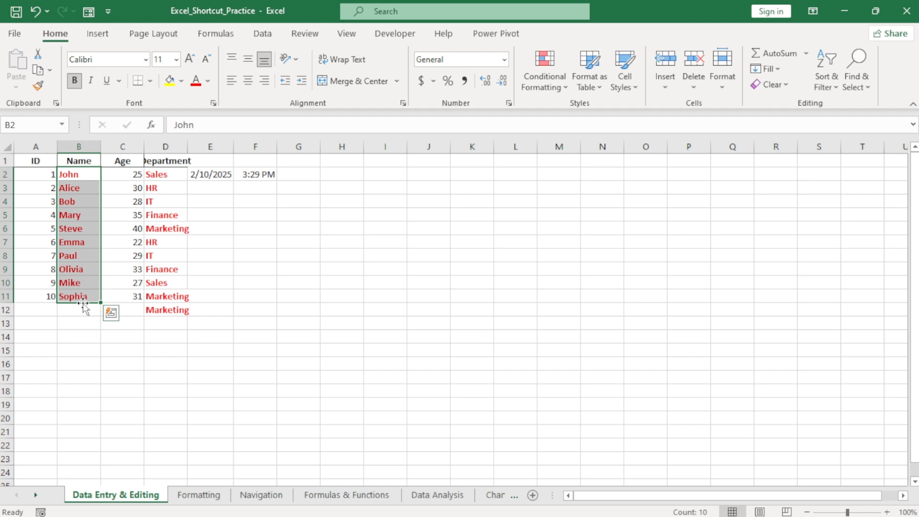
left_click(202, 287)
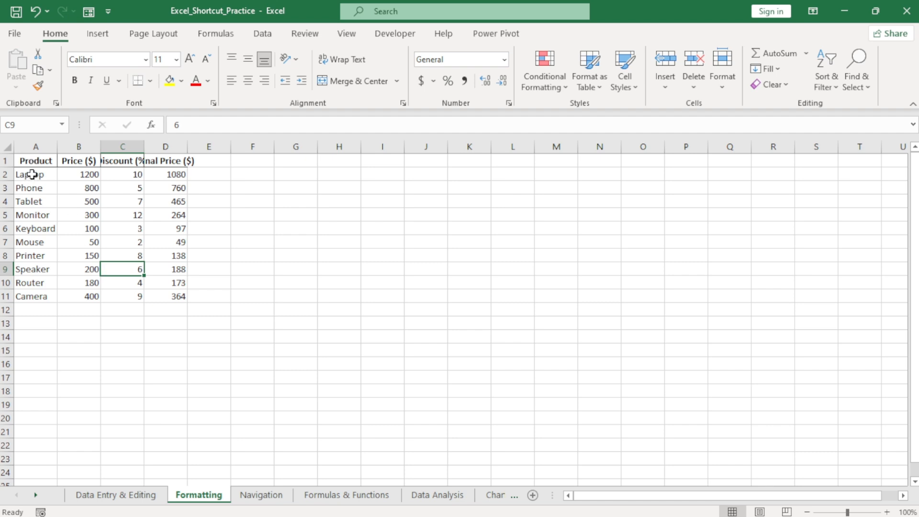
Make the product names in A2:A11 bold, italic and underlined.
left_click_drag(32, 174, 32, 292)
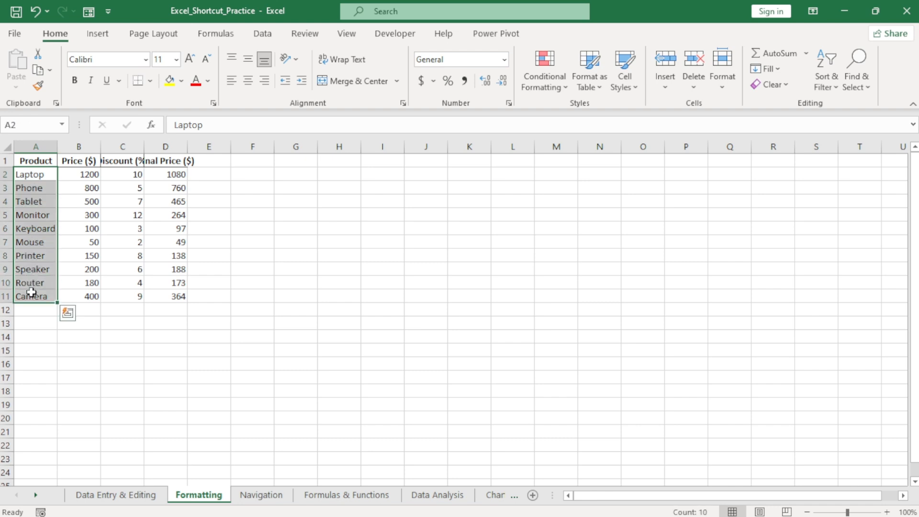
key("ctrl+b")
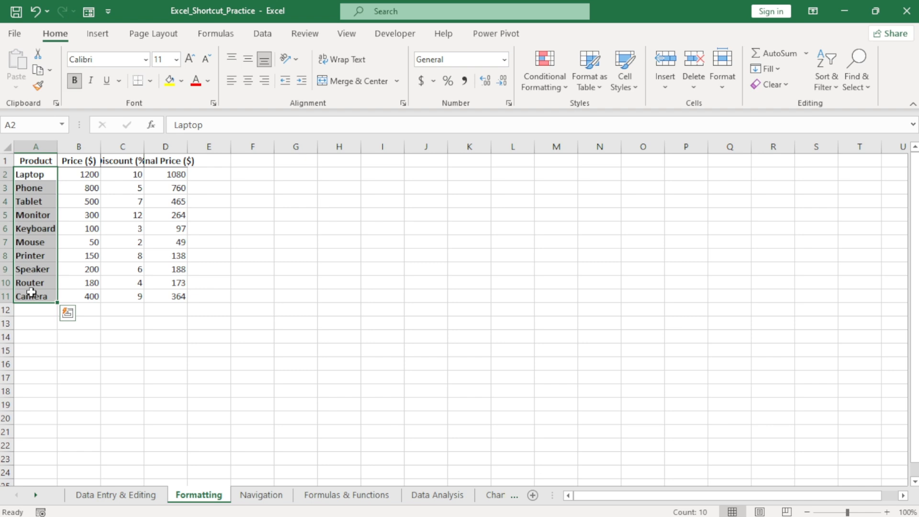
key("ctrl+i")
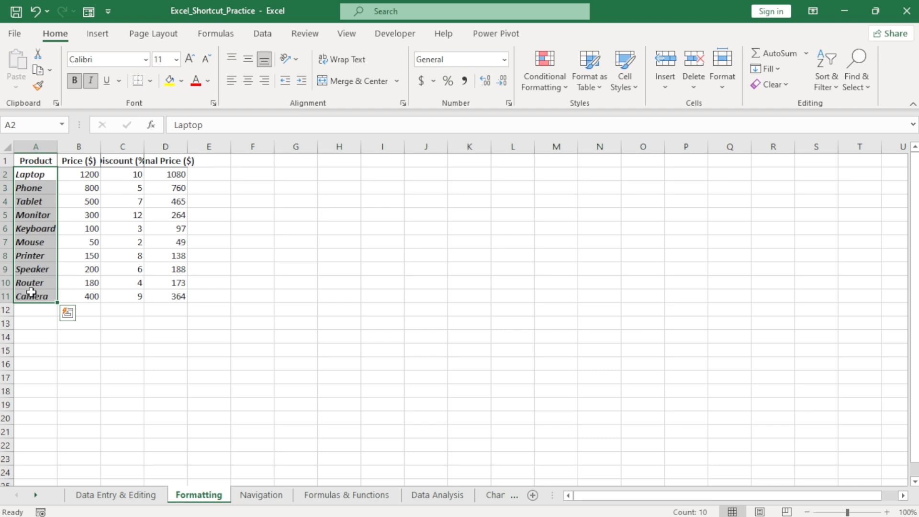
key("ctrl+u")
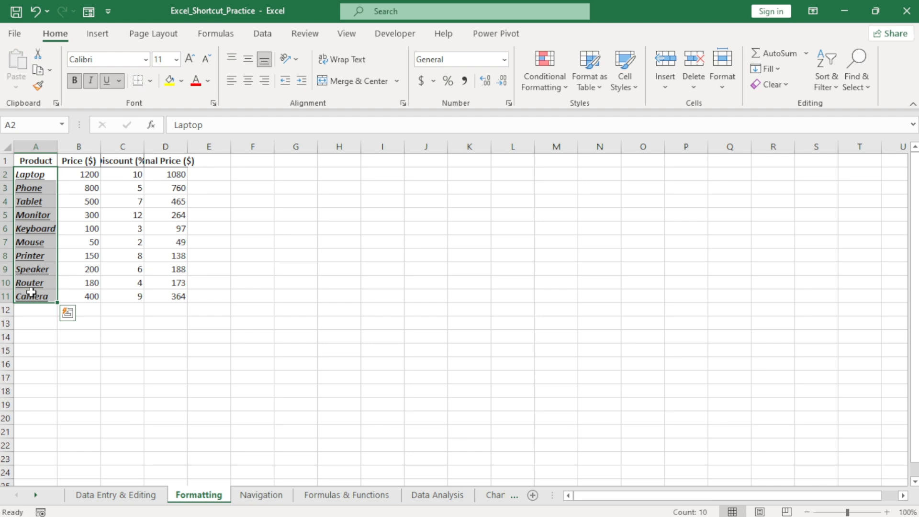
Examine the Format Cells options for C7, including Font and Protection, returning to Number and closing without changes.
left_click(113, 237)
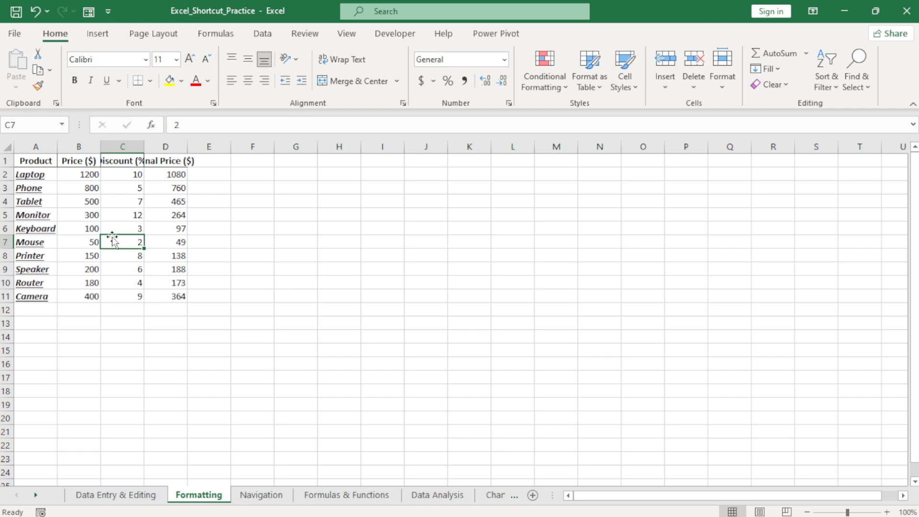
key("ctrl+1")
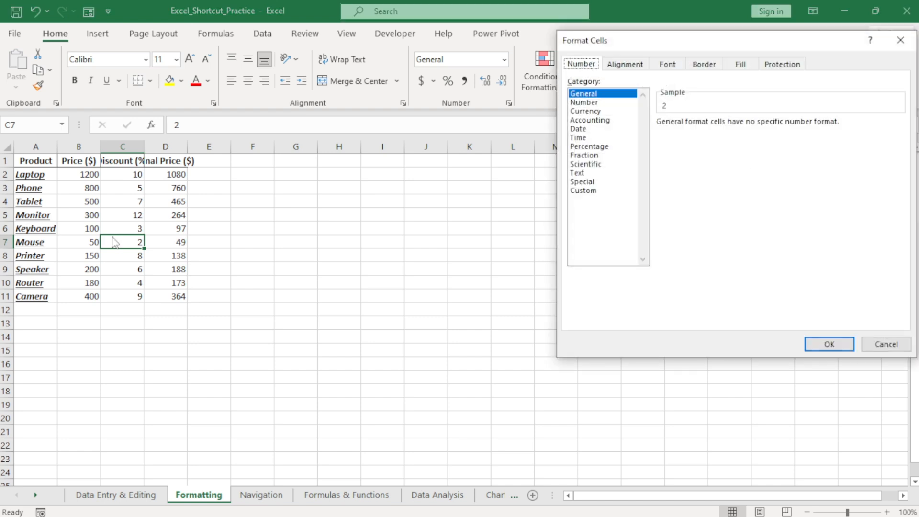
left_click(632, 66)
left_click(666, 68)
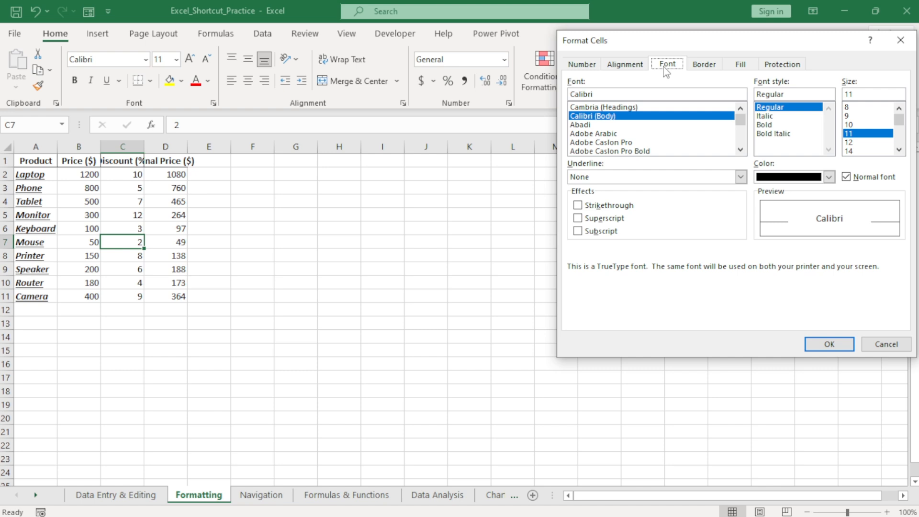
left_click(704, 65)
left_click(740, 66)
left_click(780, 66)
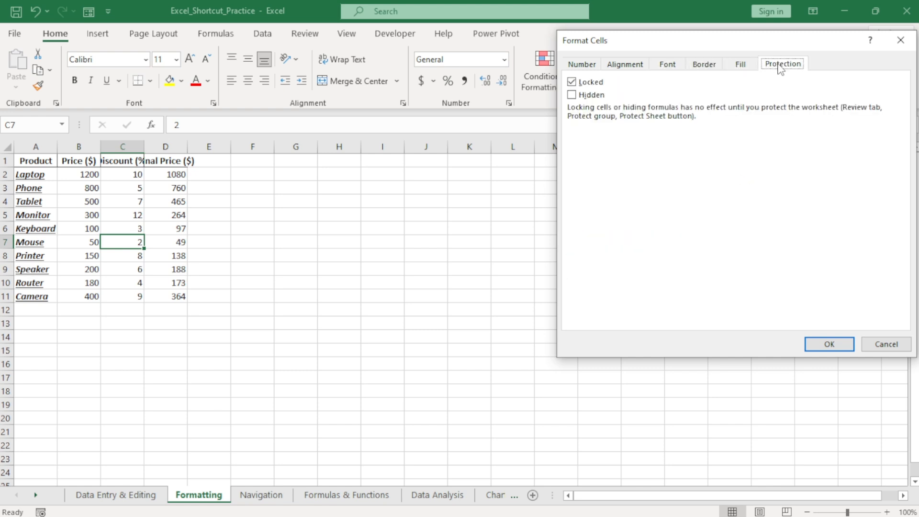
left_click(580, 67)
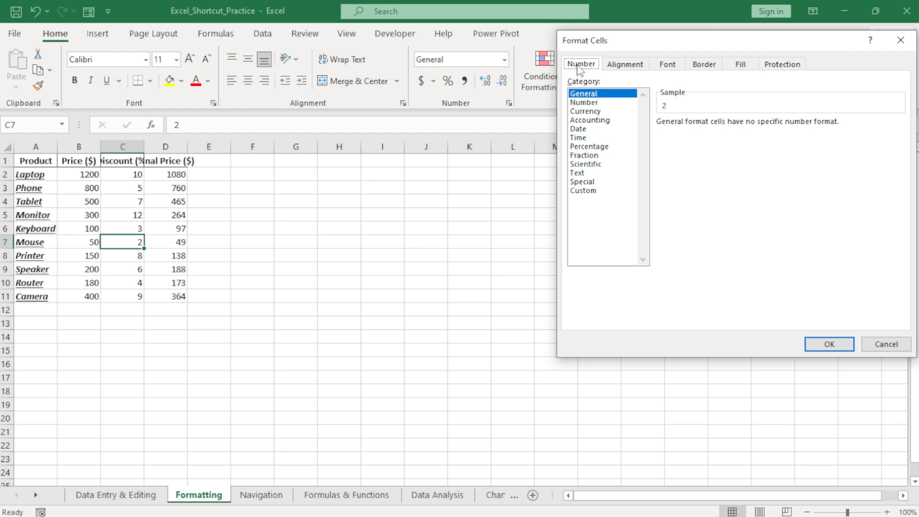
left_click(899, 40)
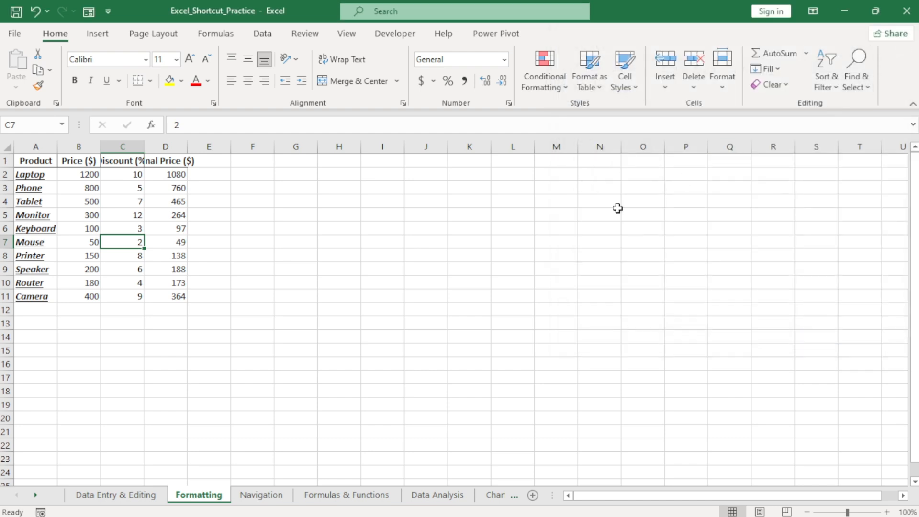
Format the prices in B2:B11 as currency.
left_click(84, 173)
left_click_drag(83, 173, 84, 290)
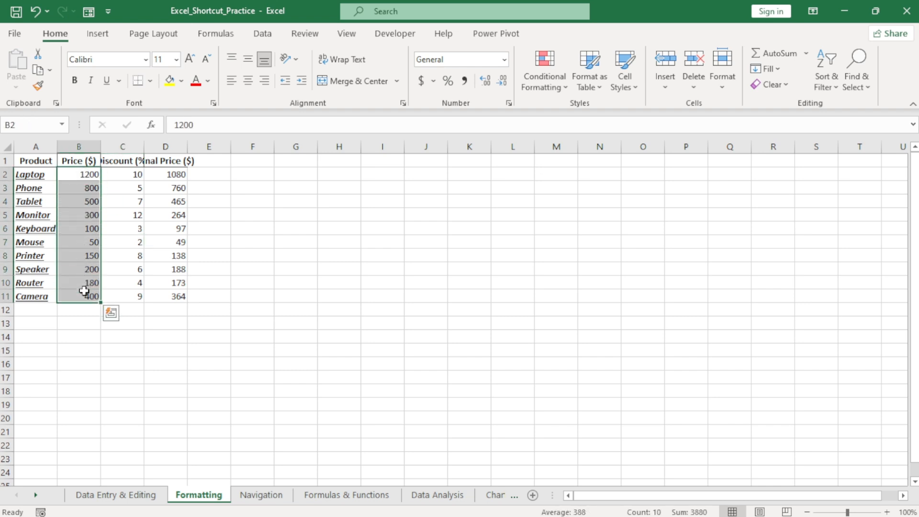
left_click(78, 171)
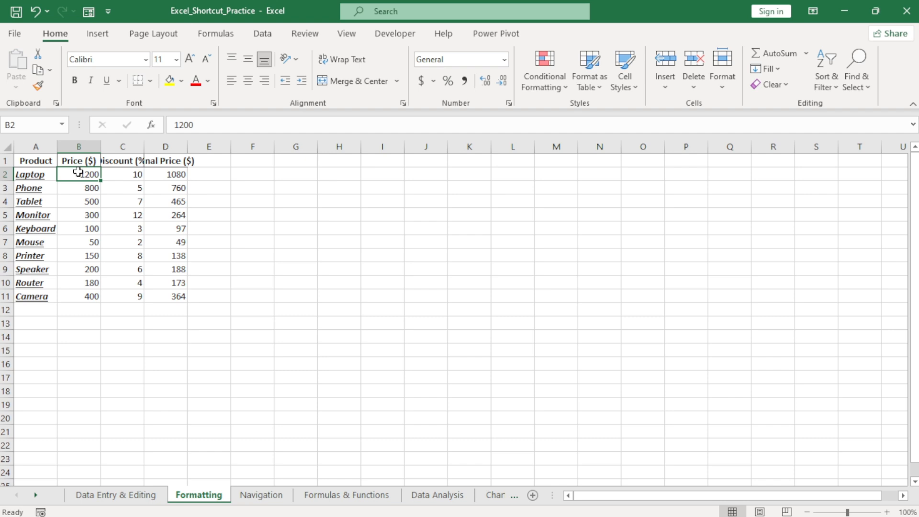
left_click_drag(81, 174, 74, 290)
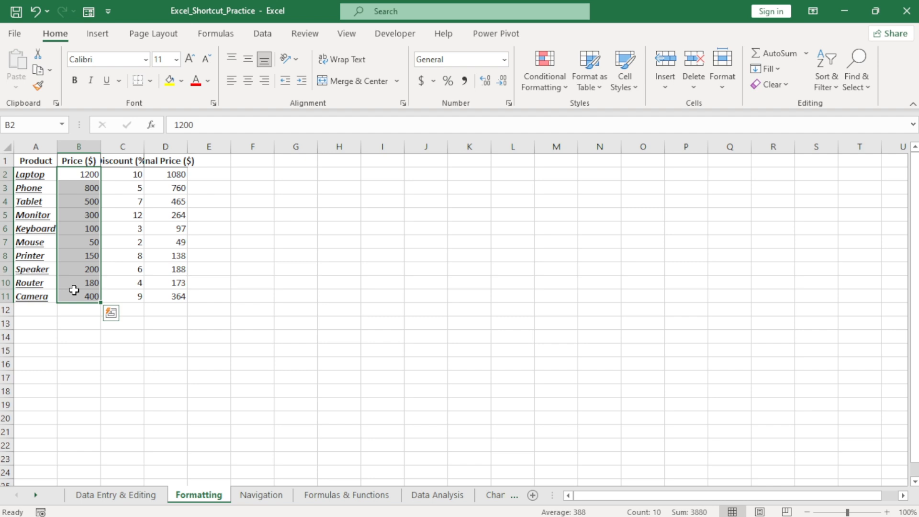
key("ctrl+shift+5")
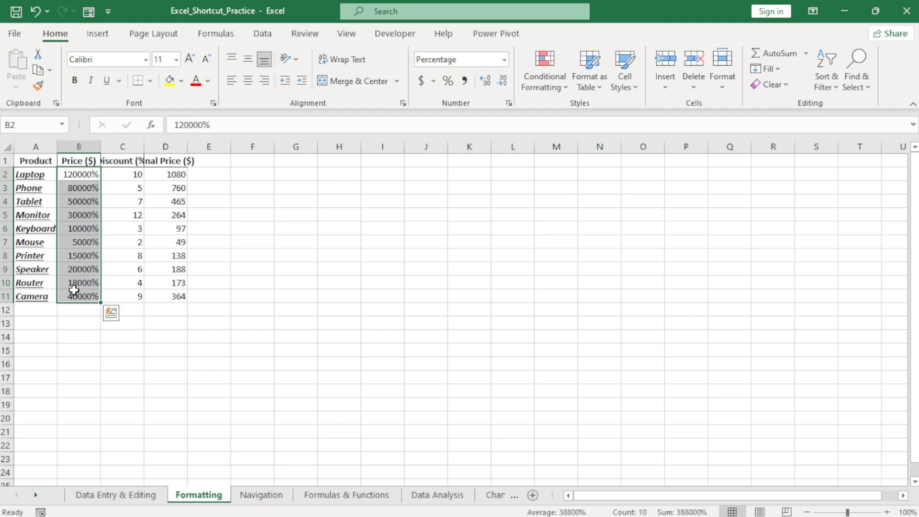
key("ctrl+z")
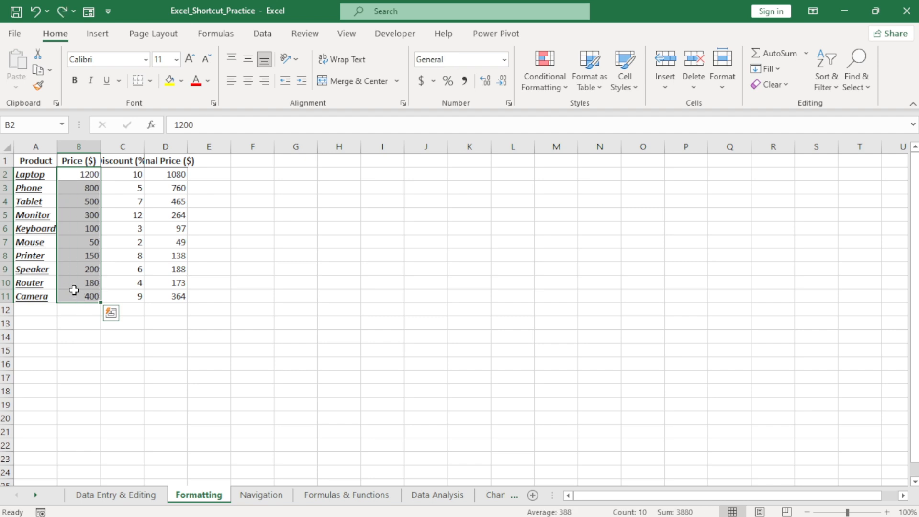
key("ctrl+shift+4")
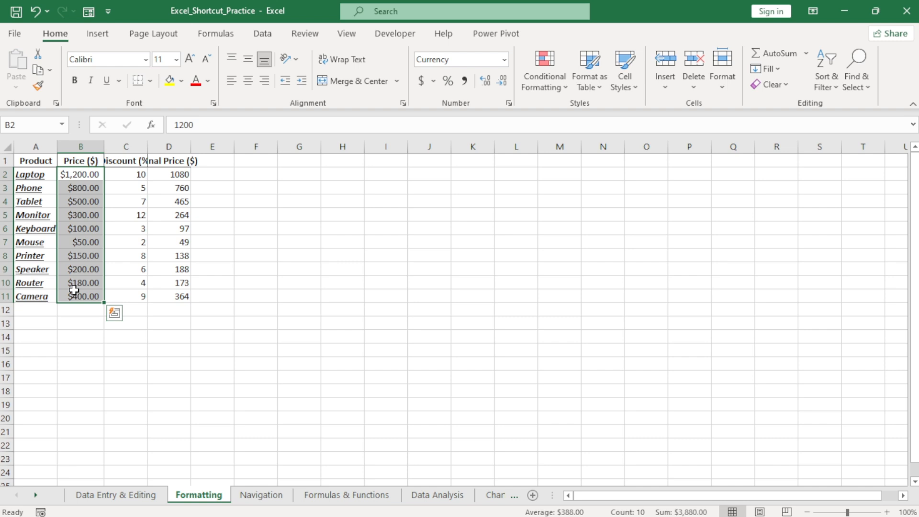
Try the percentage format on the discounts in C2:C11 and undo it.
left_click(134, 173)
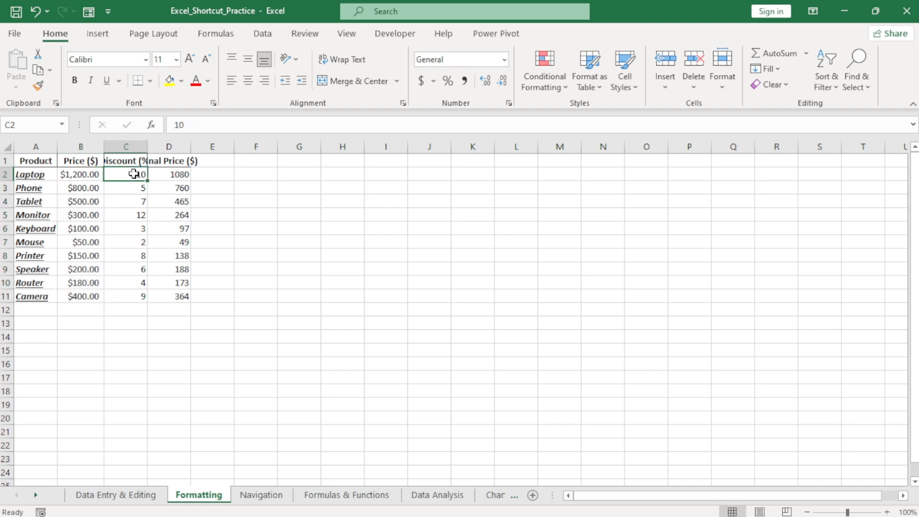
left_click_drag(134, 174, 132, 301)
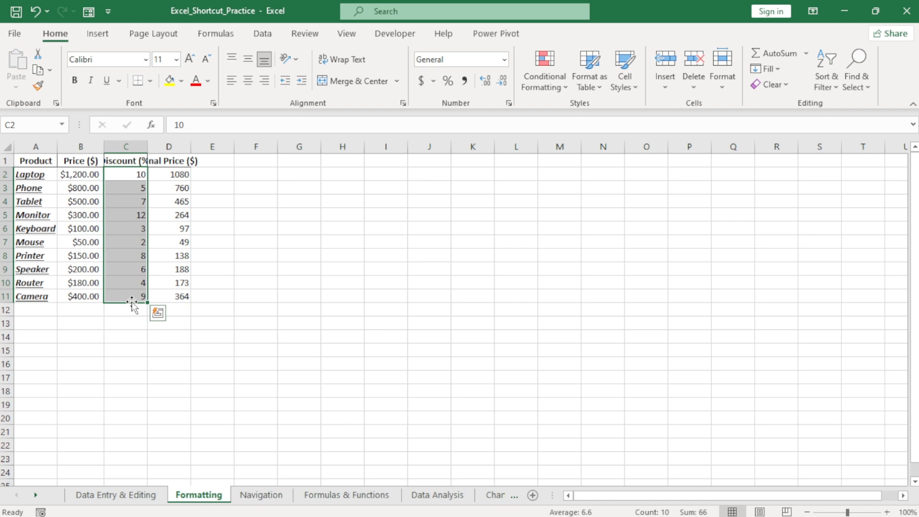
key("ctrl+shift+5")
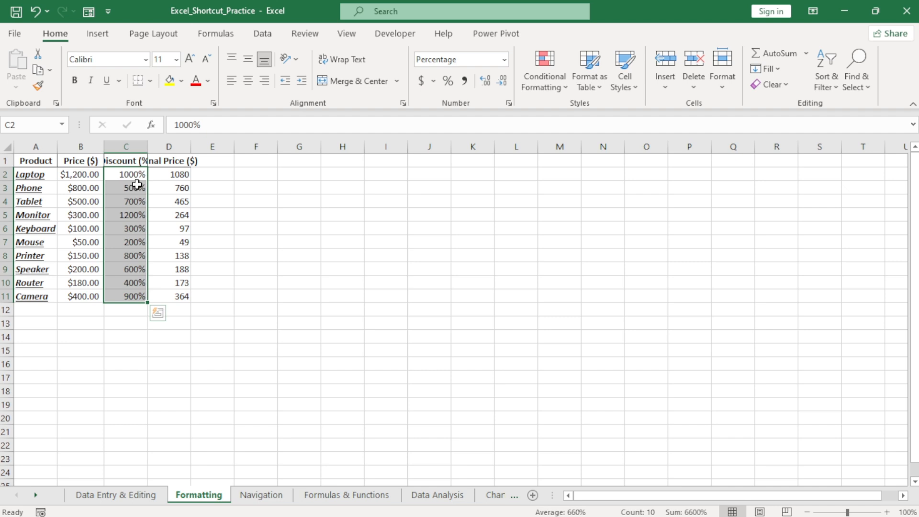
key("ctrl+z")
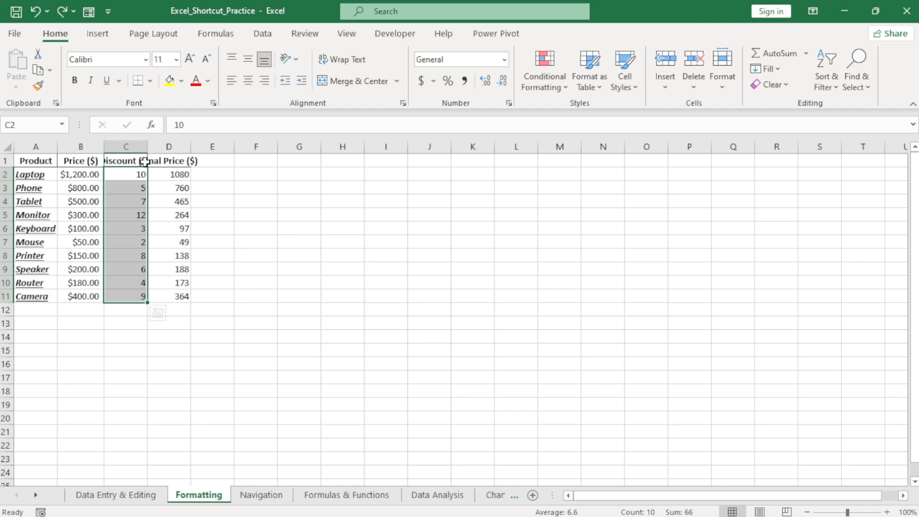
AutoFit the widths of the Discount (%) and Final Price ($) columns.
left_click(132, 161)
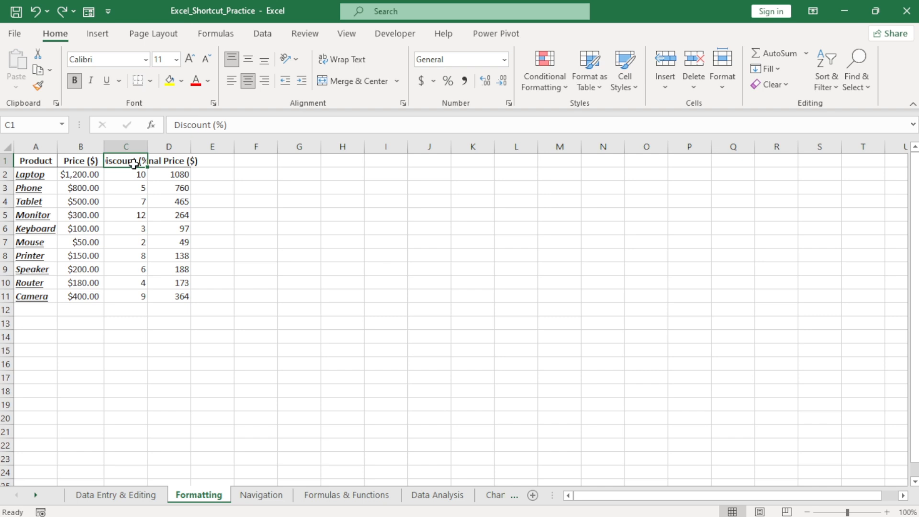
key("alt")
key("h")
key("o")
key("i")
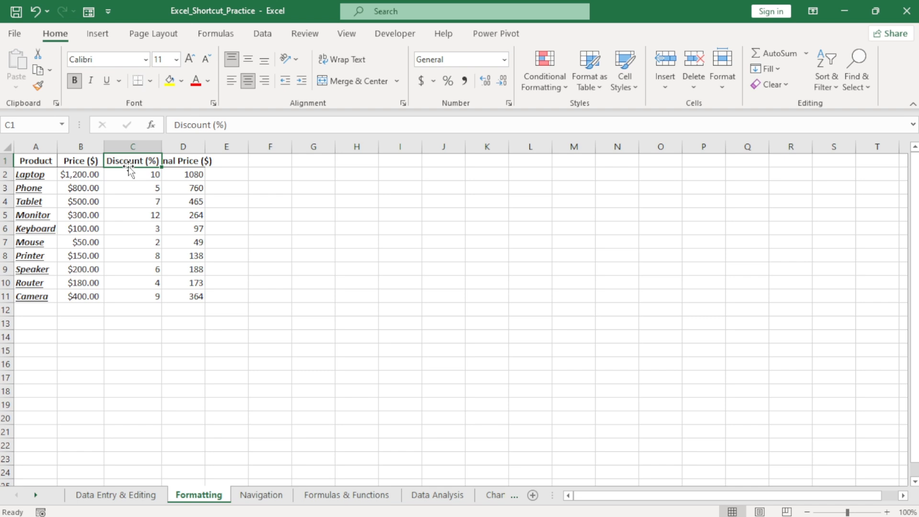
left_click(175, 161)
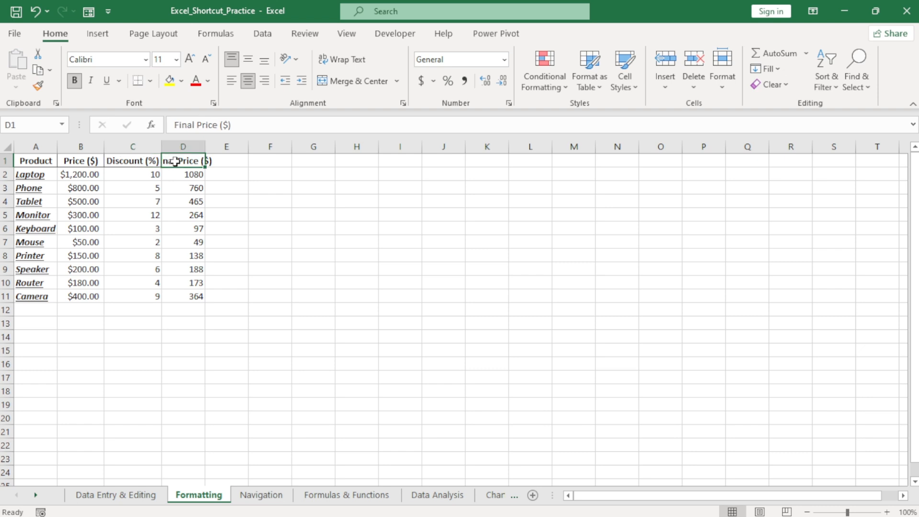
key("alt+h")
key("o")
key("i")
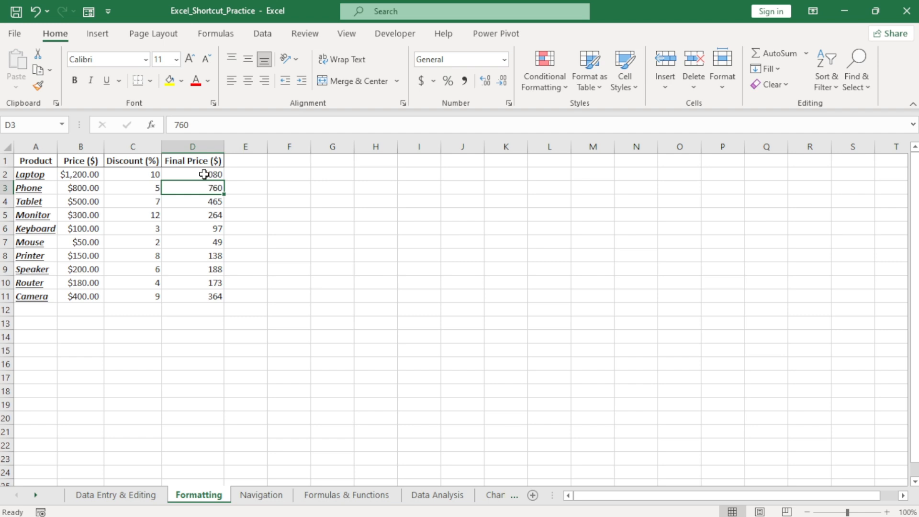
Try copying the final prices in D2:D11 to I2:I11 and moving them there, and undo the changes.
left_click_drag(213, 174, 223, 296)
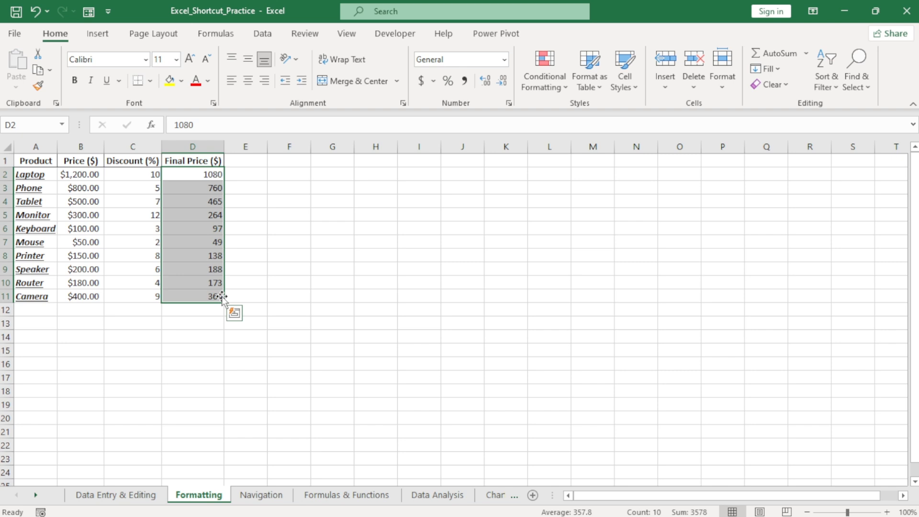
key("ctrl+c")
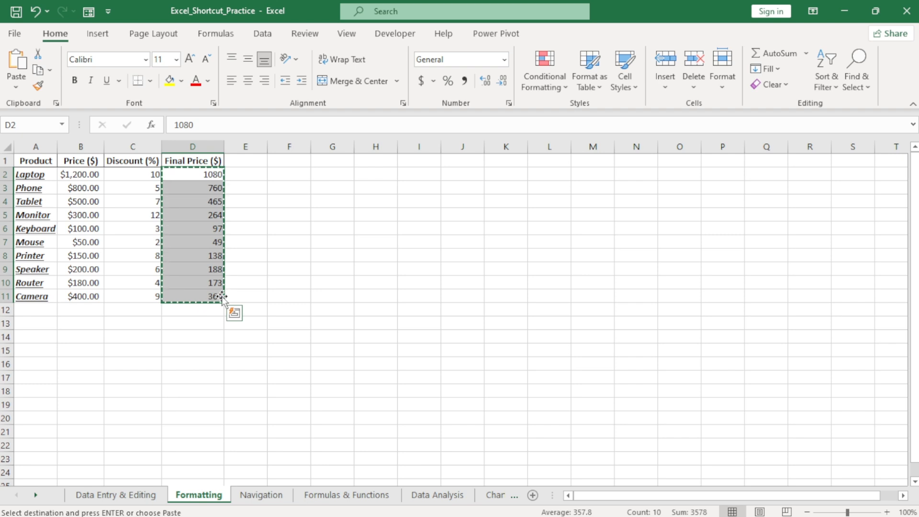
left_click(428, 174)
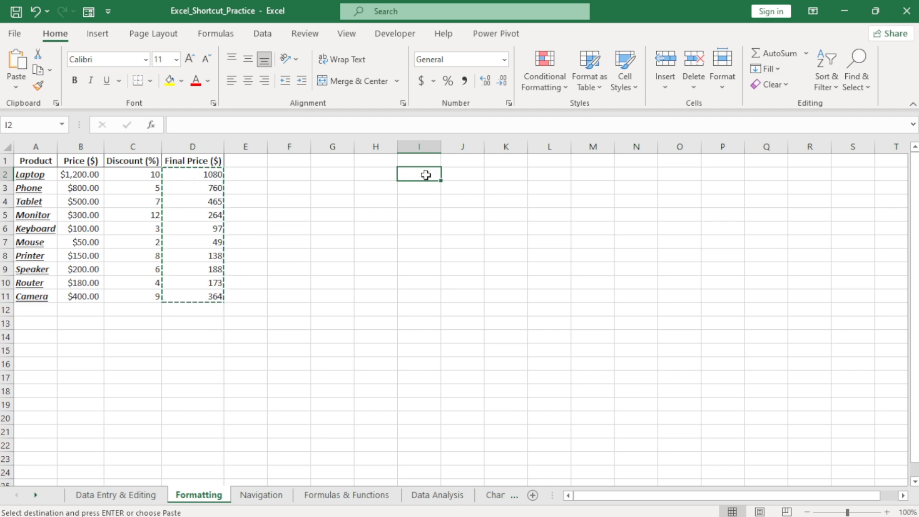
key("ctrl+v")
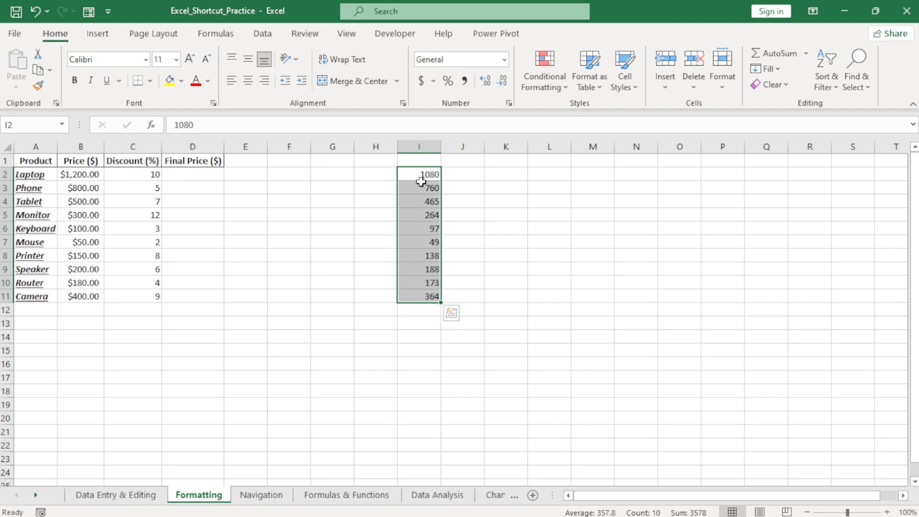
left_click_drag(421, 181, 204, 233)
left_click(230, 239)
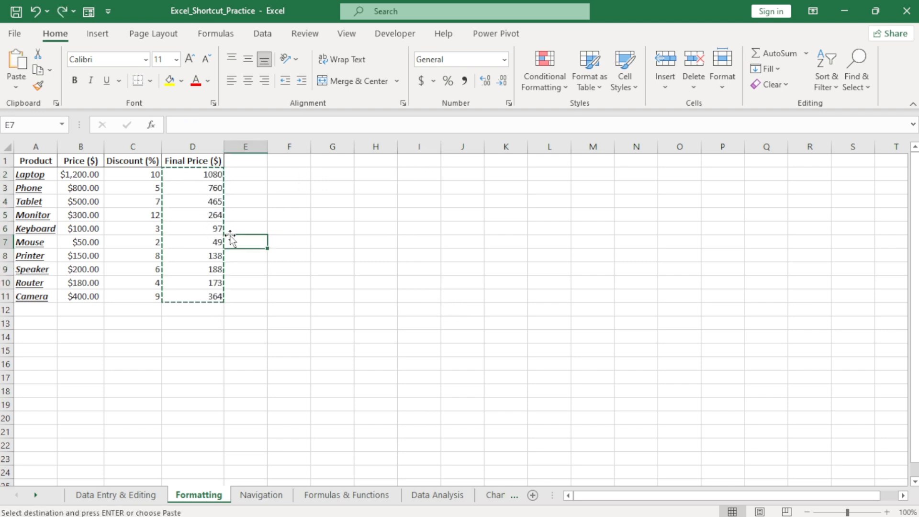
key("Escape")
Copy the final prices from D2:D11 to I2:I11.
left_click_drag(177, 175, 184, 295)
key("ctrl+c")
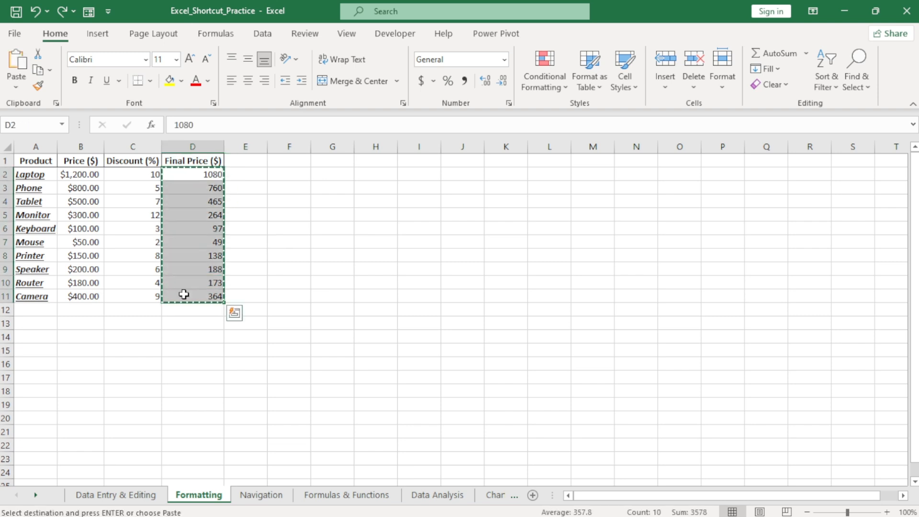
left_click(418, 175)
key("ctrl+v")
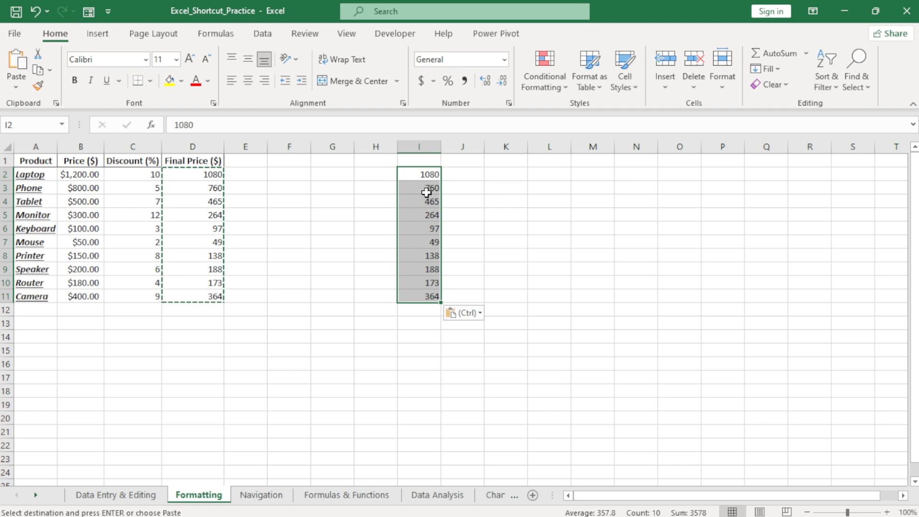
key("Escape")
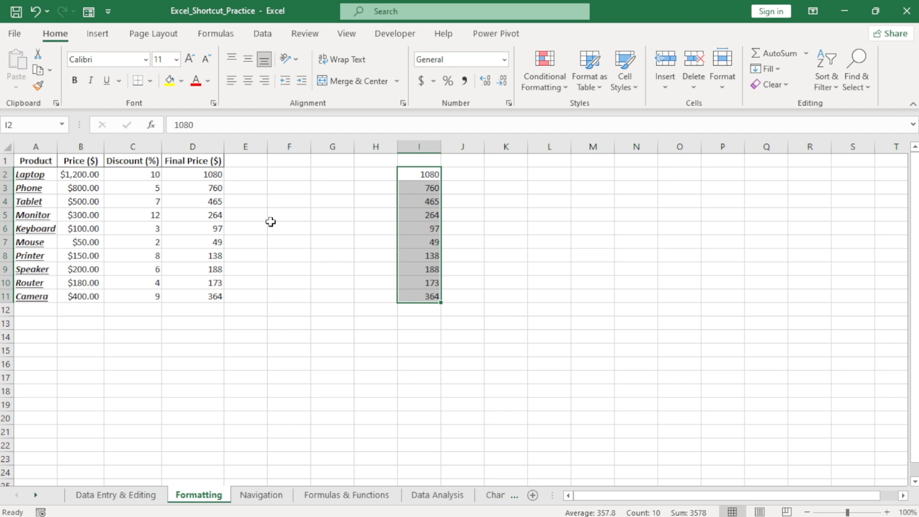
Select the entire Tablet row from C4 and move to its final price in D4.
left_click(126, 205)
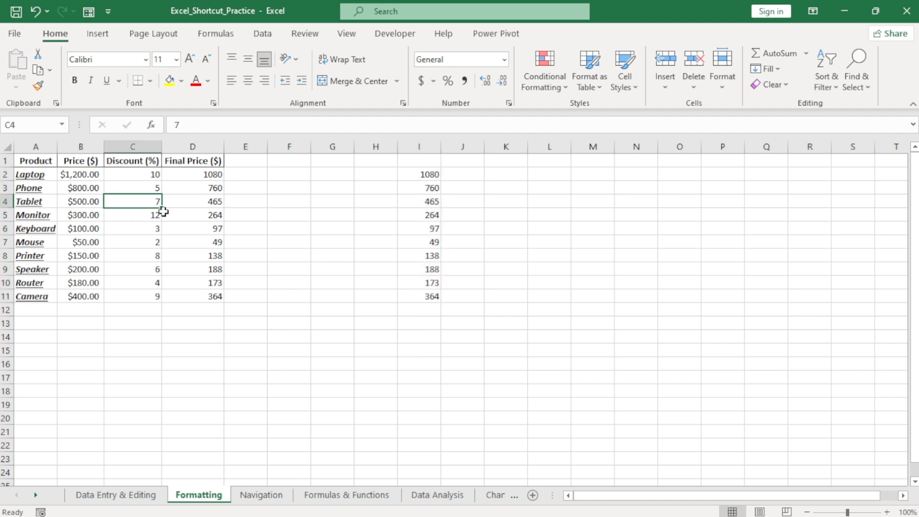
key("shift+space")
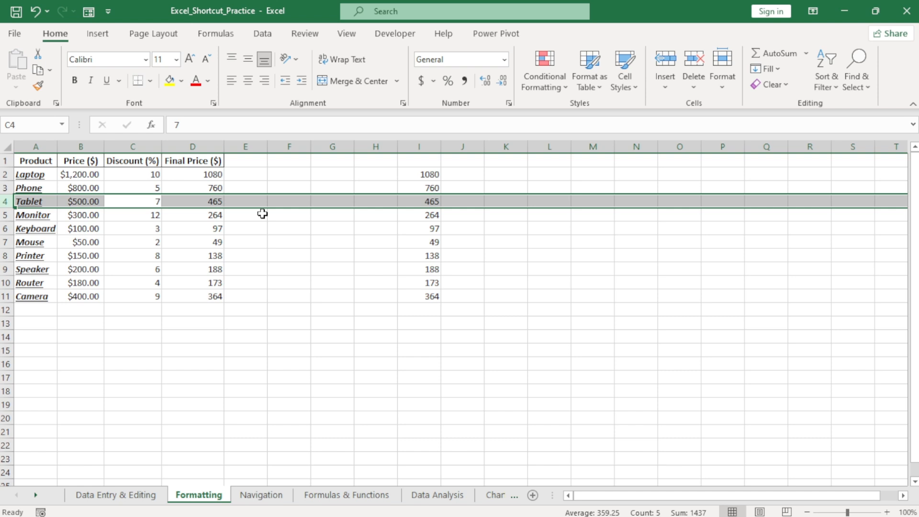
left_click(207, 200)
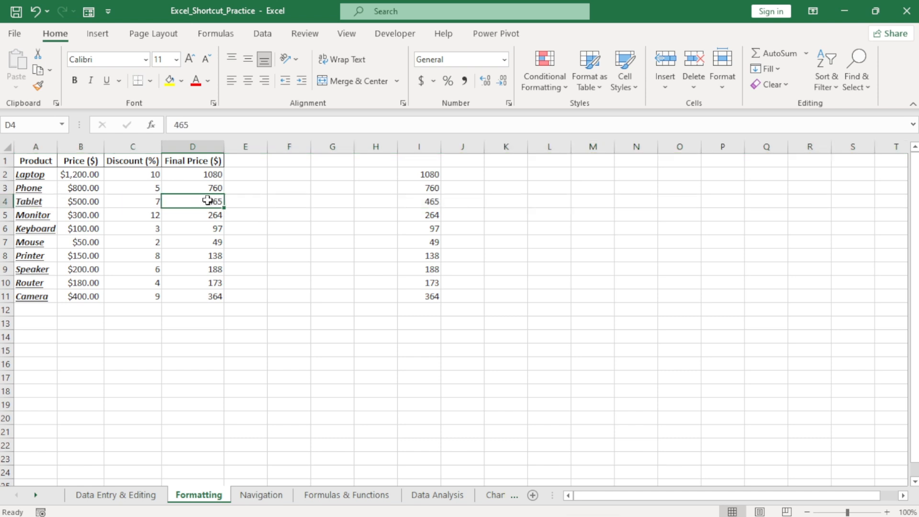
Select the entire Final Price ($) column from the Keyboard price in D6, and return to that single cell.
left_click(192, 229)
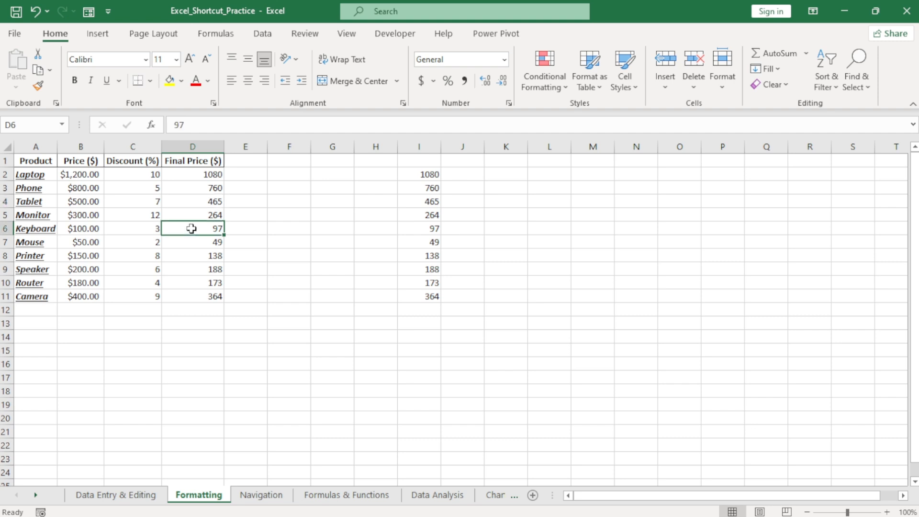
key("ctrl+space")
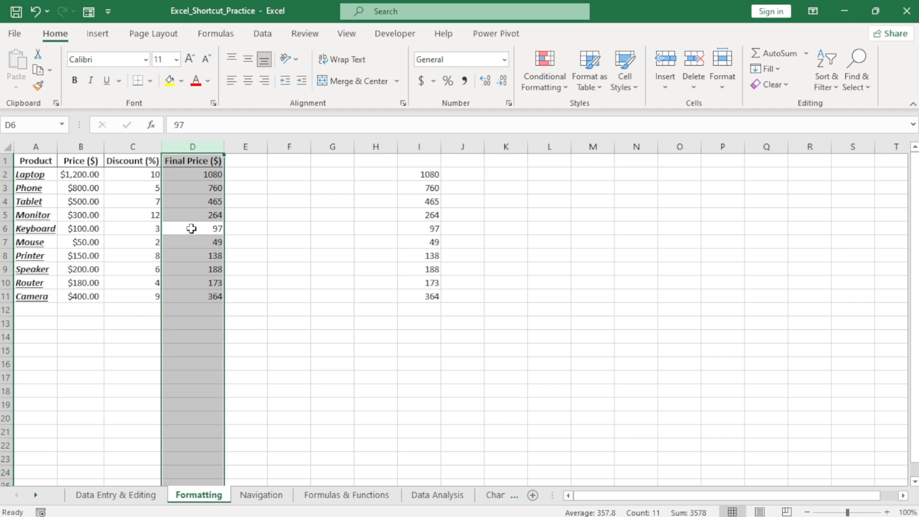
left_click(191, 228)
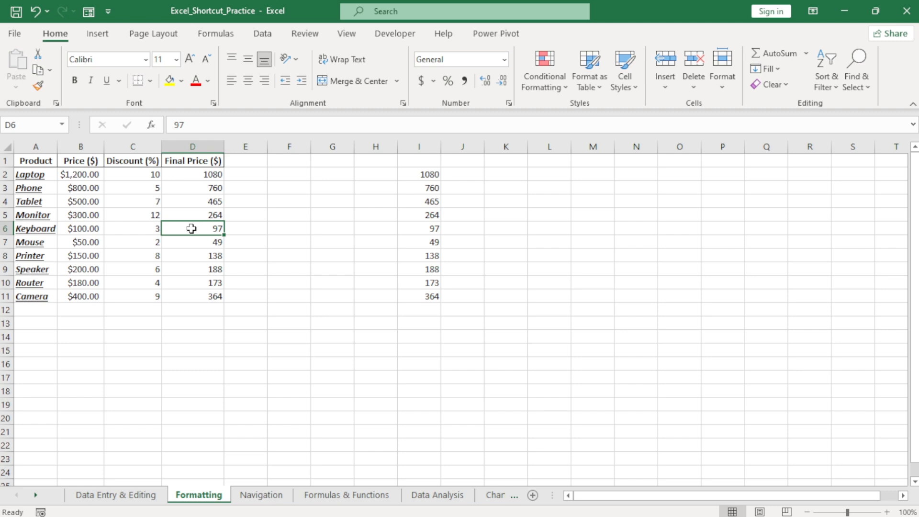
Try deleting the entire Keyboard row and inserting a blank row above it, undoing each change.
key("shift+space")
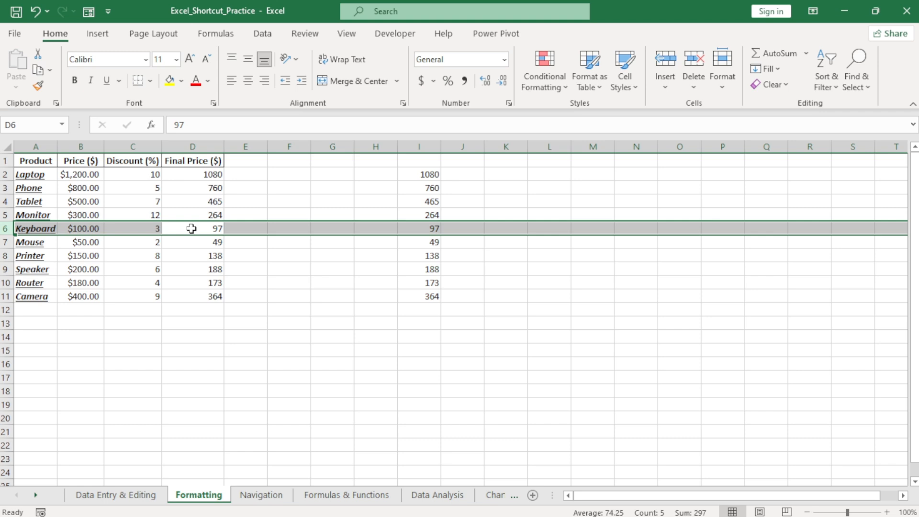
key("ctrl+minus")
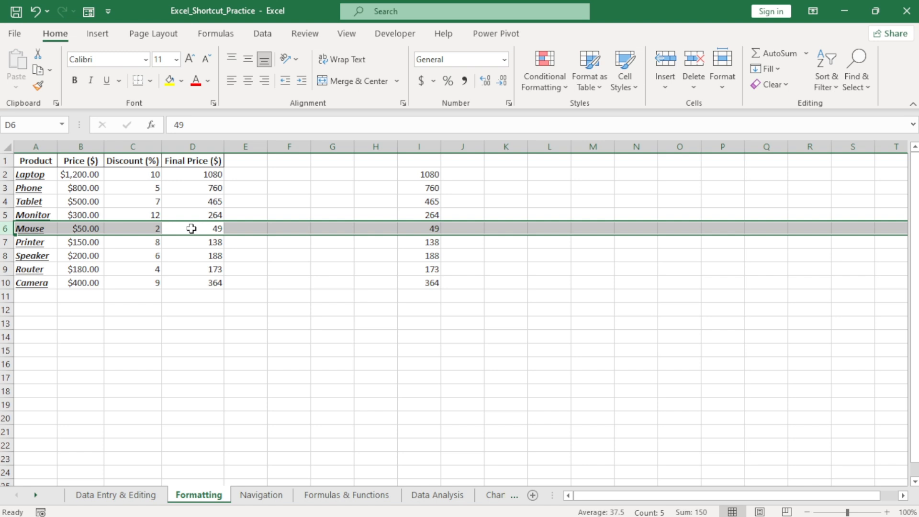
key("ctrl+z")
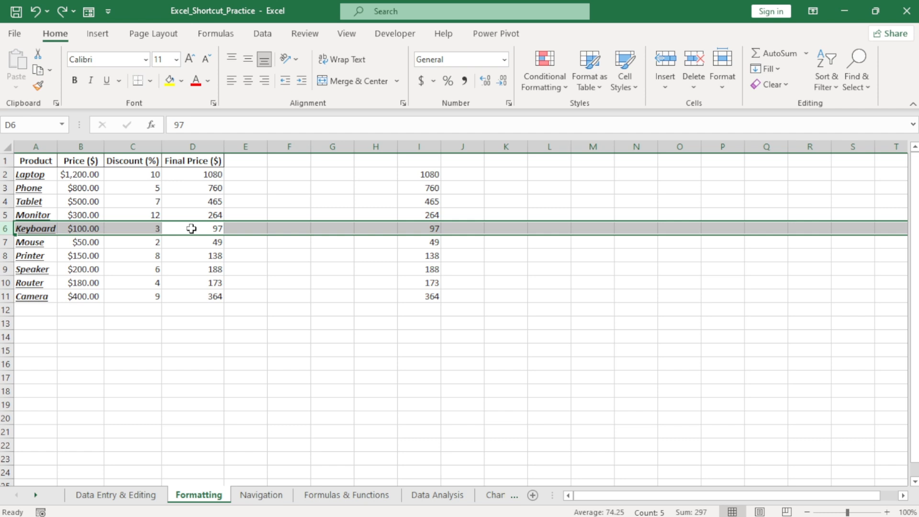
key("ctrl+shift+equal")
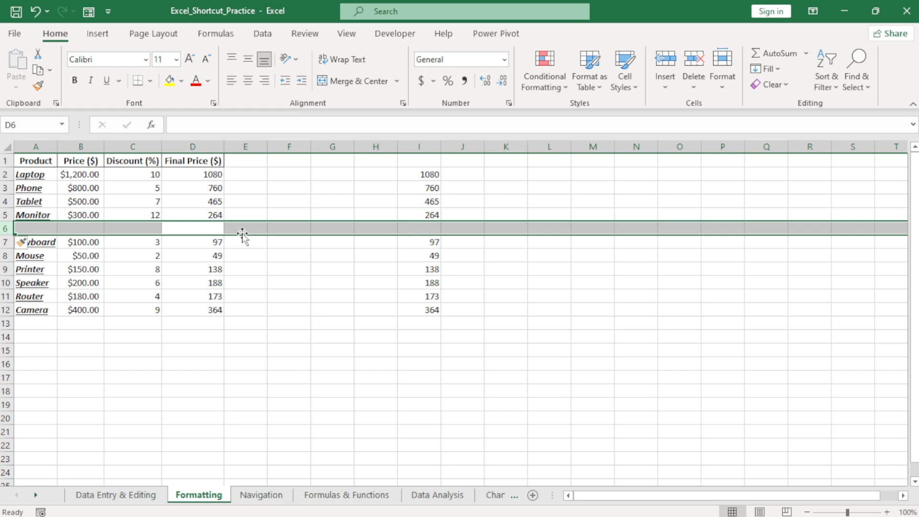
key("ctrl+z")
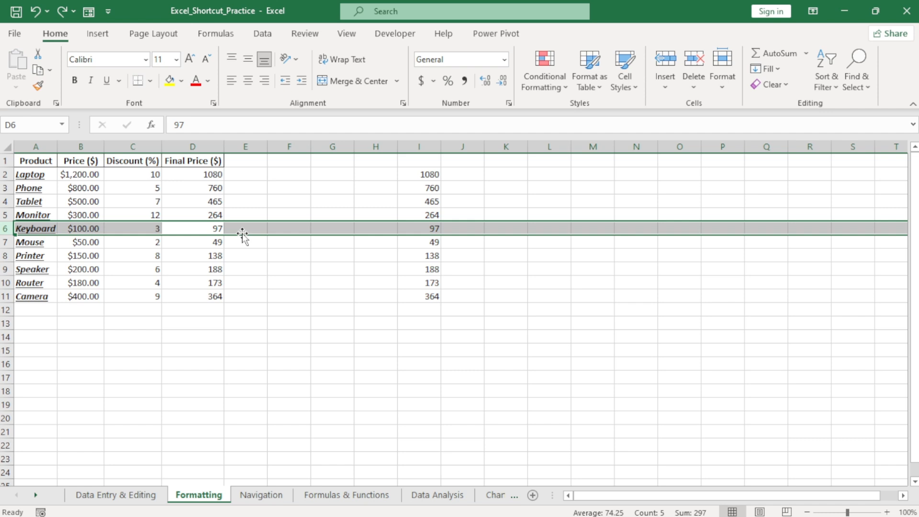
Select the whole product table A1:D11 and view its Quick Analysis options for formatting, charts and totals.
left_click(141, 212)
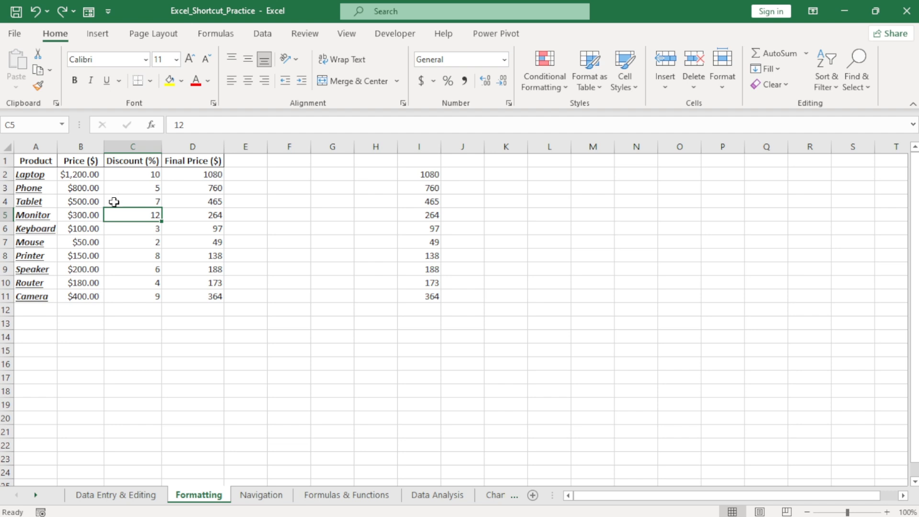
key("ctrl+a")
key("ctrl+q")
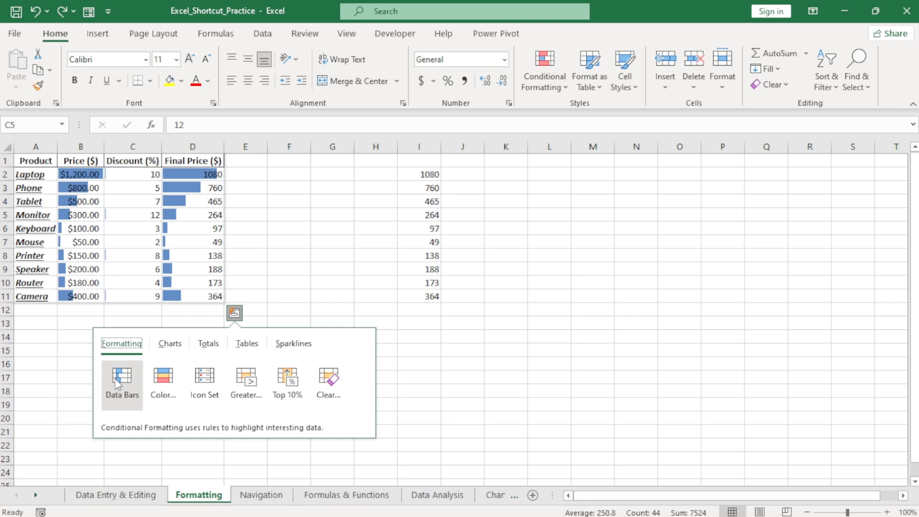
left_click(175, 348)
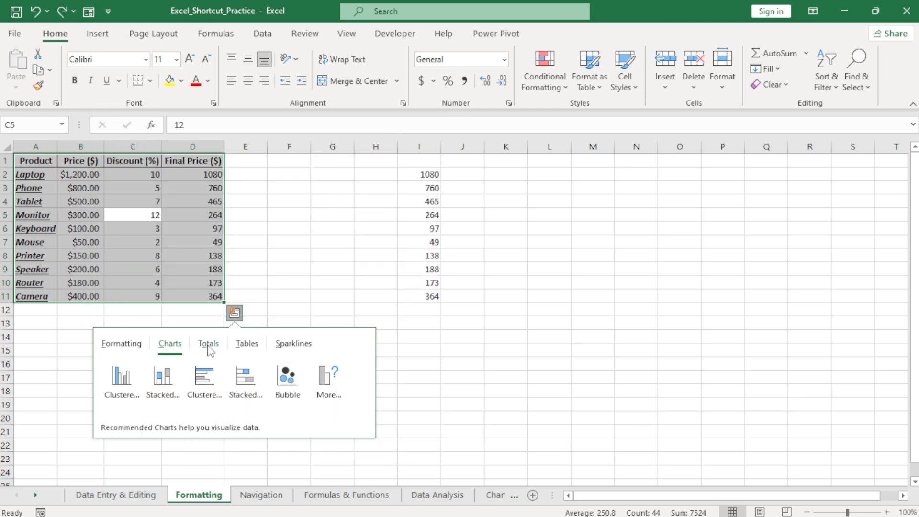
left_click(209, 344)
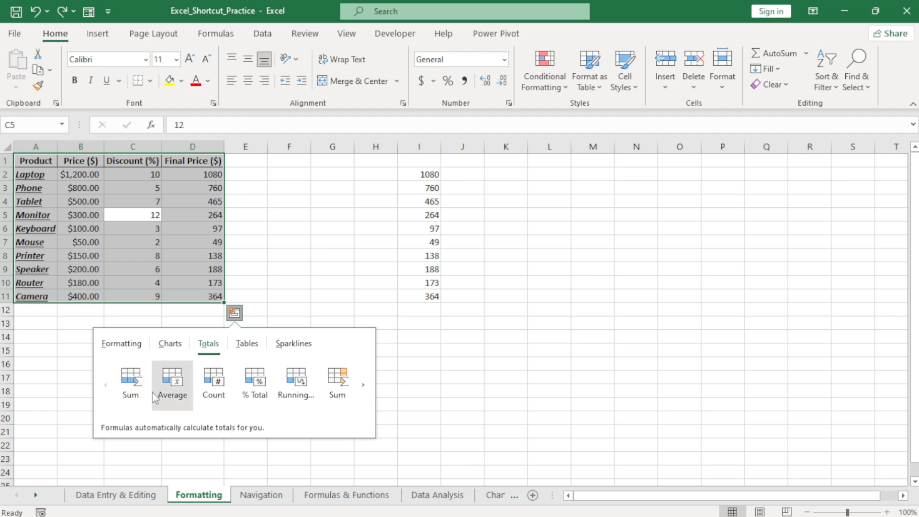